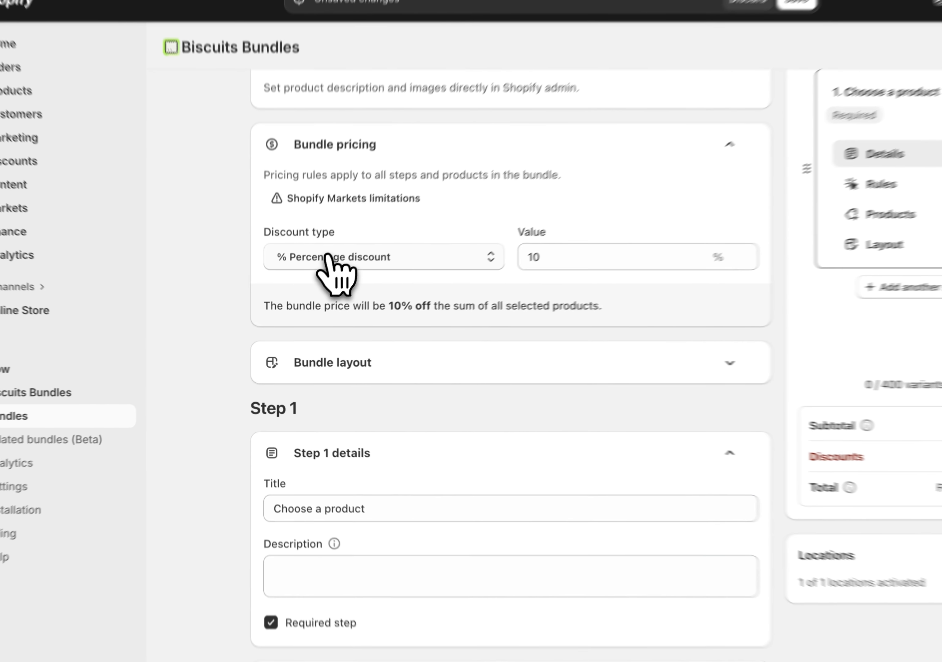
Set the bundle pricing's discount type to Volume discounts.
left_click(321, 290)
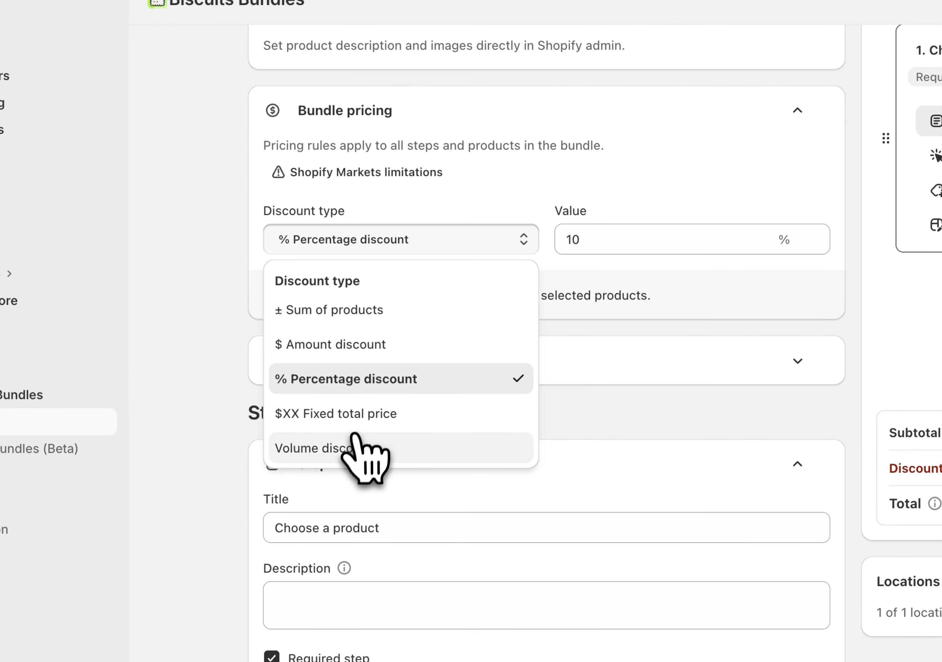
left_click(340, 452)
Try the amount and fixed price volume discount types, returning to percentage discount per tier.
left_click(788, 240)
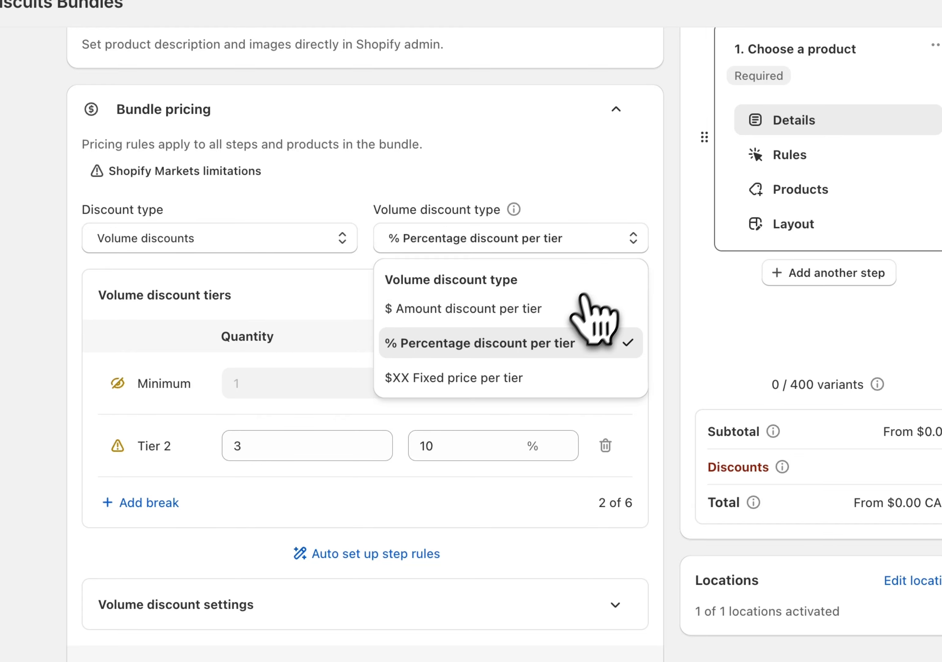
left_click(724, 309)
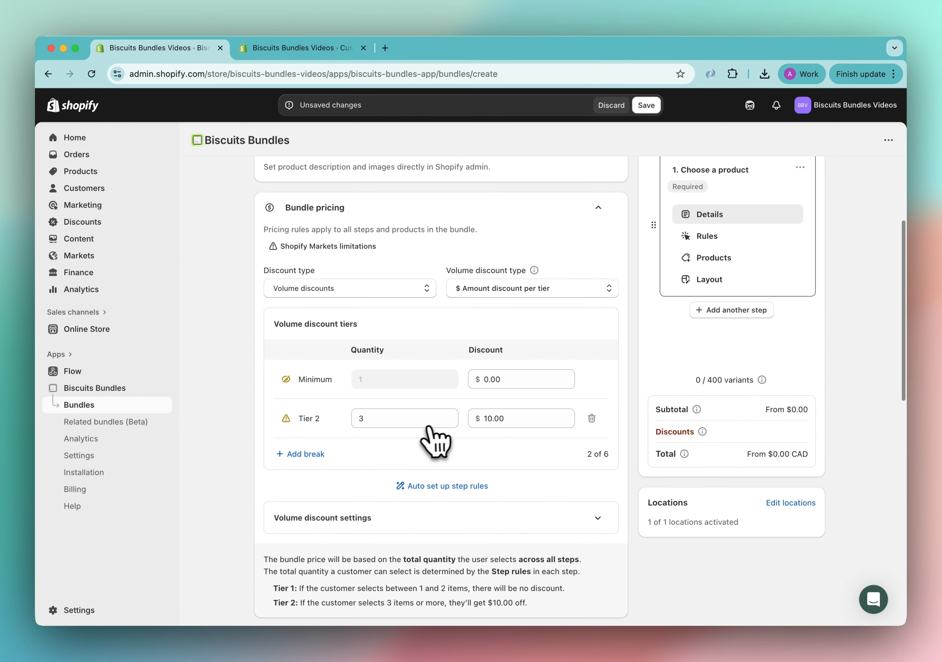
left_click(506, 270)
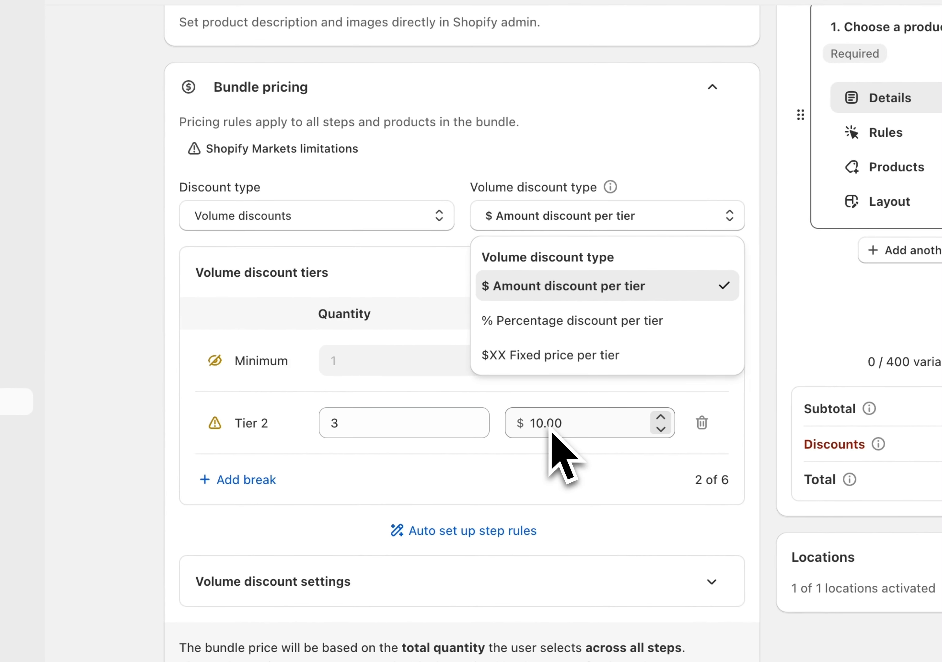
left_click(557, 336)
left_click(613, 226)
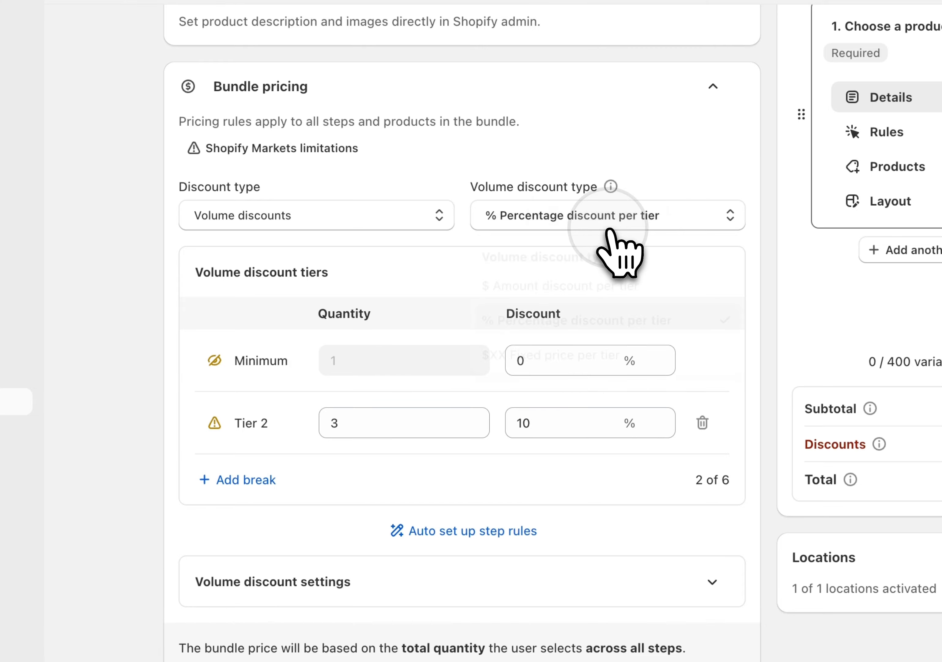
left_click(555, 355)
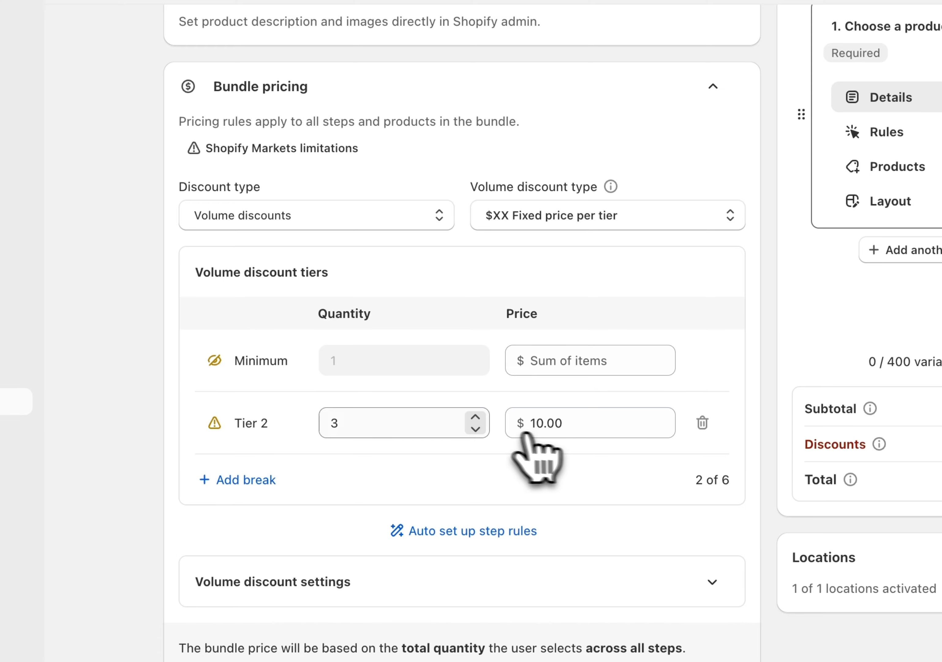
left_click(540, 227)
left_click(661, 318)
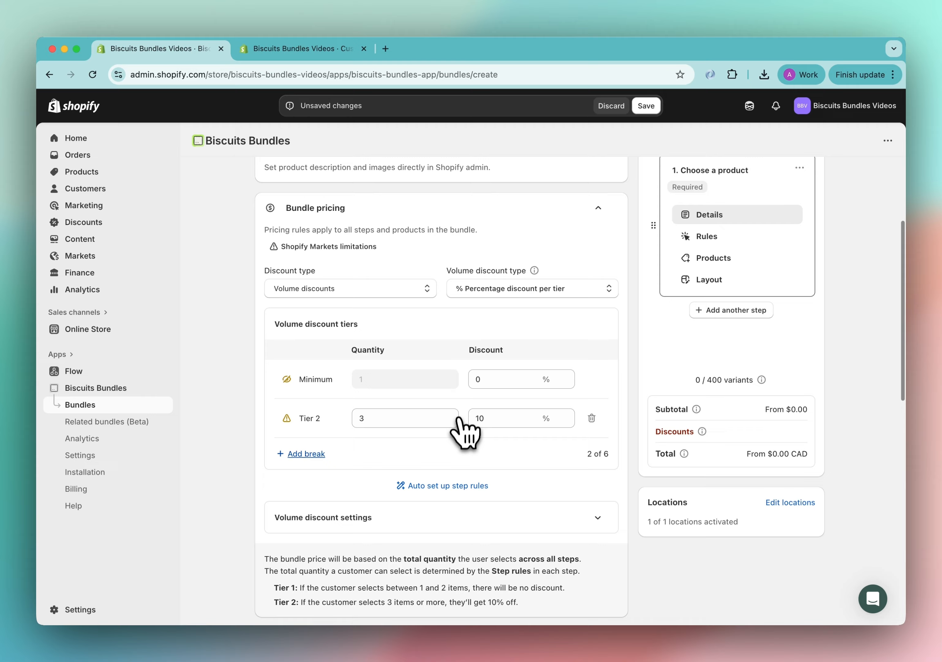
Add two more volume discount tiers and set the discounts to 15% for Tier 3 and 20% for Tier 4.
left_click(309, 453)
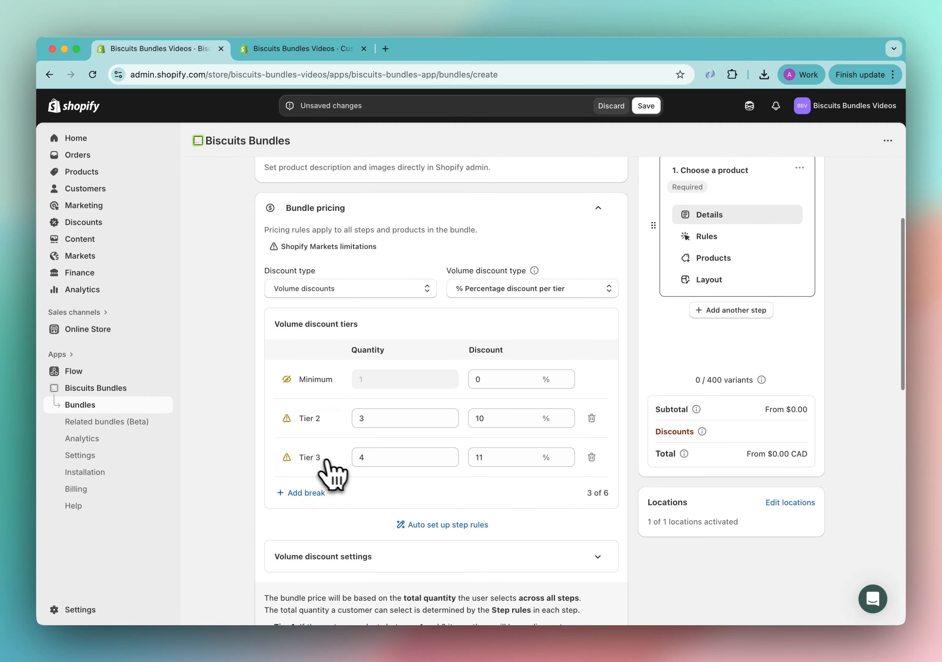
left_click(325, 493)
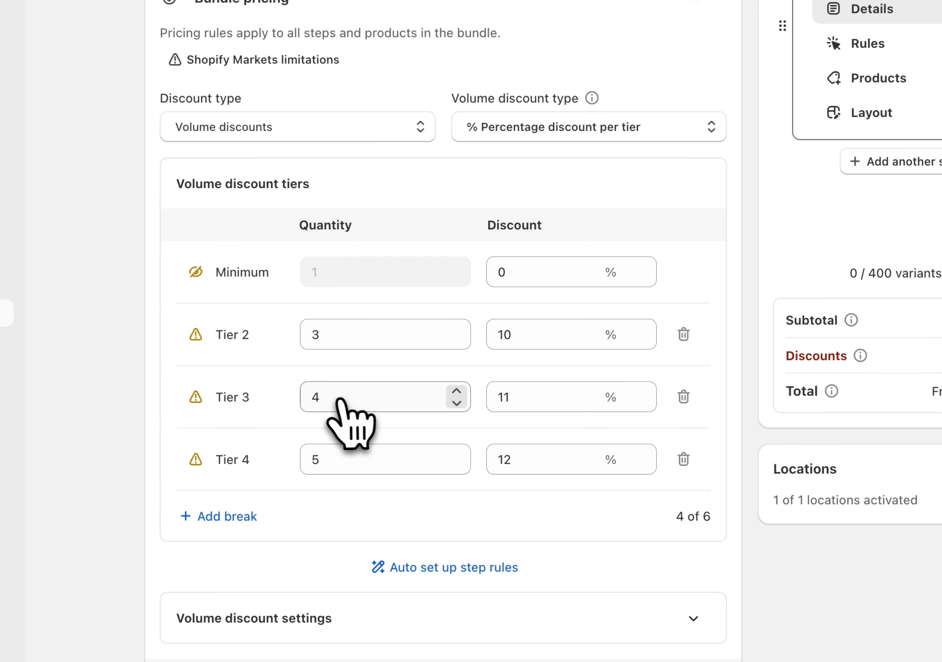
left_click_drag(512, 400, 473, 405)
type("15")
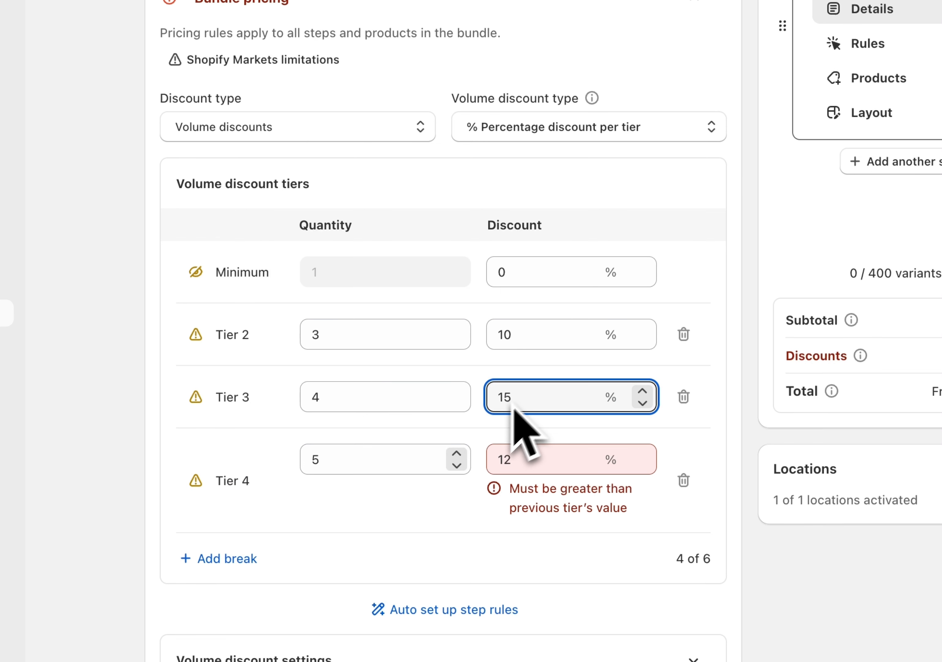
left_click(405, 462)
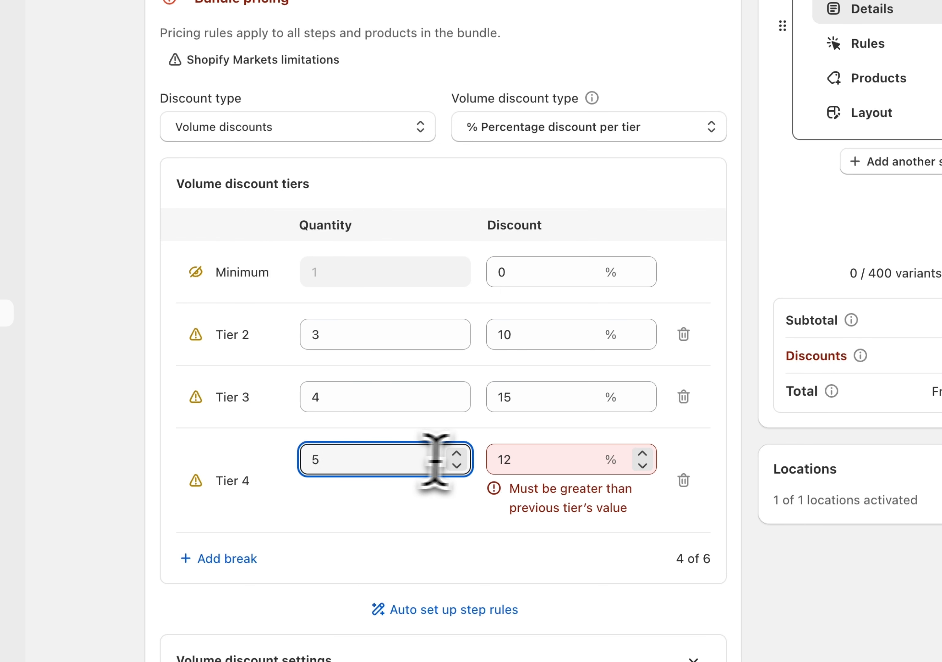
left_click_drag(515, 460, 476, 465)
type("20")
left_click(532, 518)
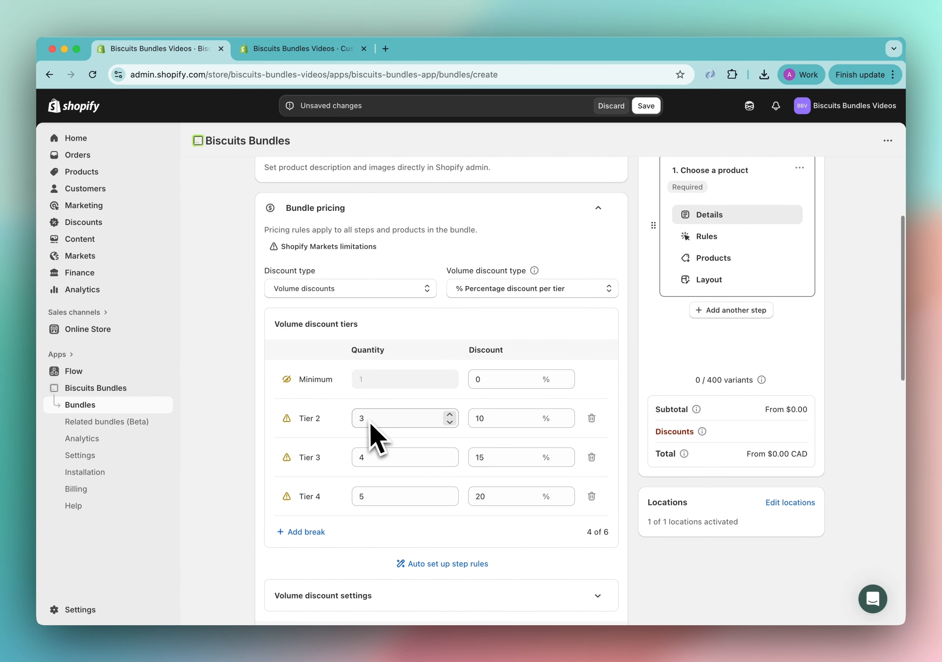
Review the tier pricing summary and expand the Step 1 rules to examine the selection type.
scroll(460, 460, "down", 1)
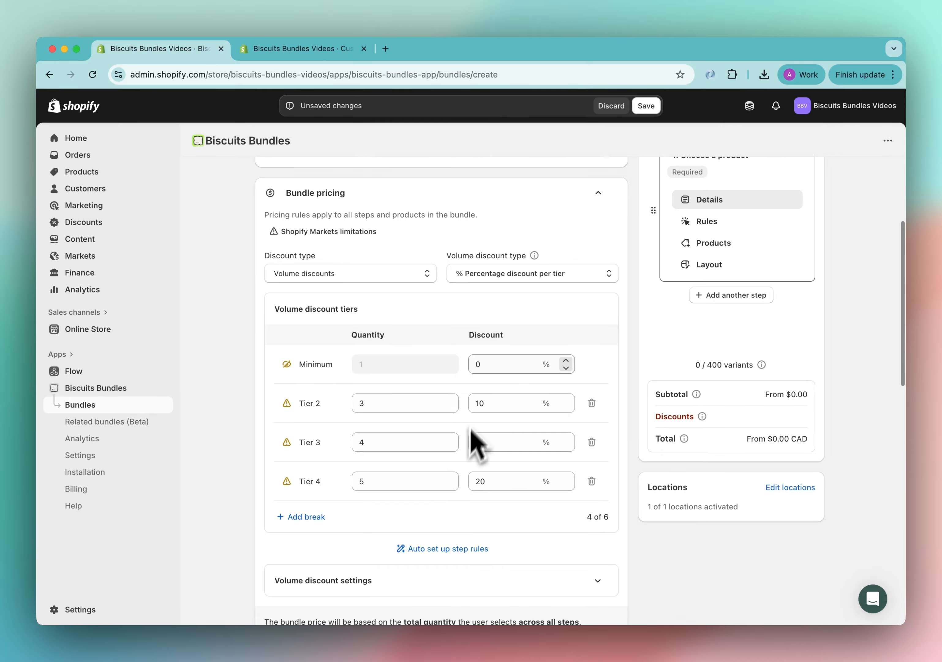
scroll(498, 385, "down", 2)
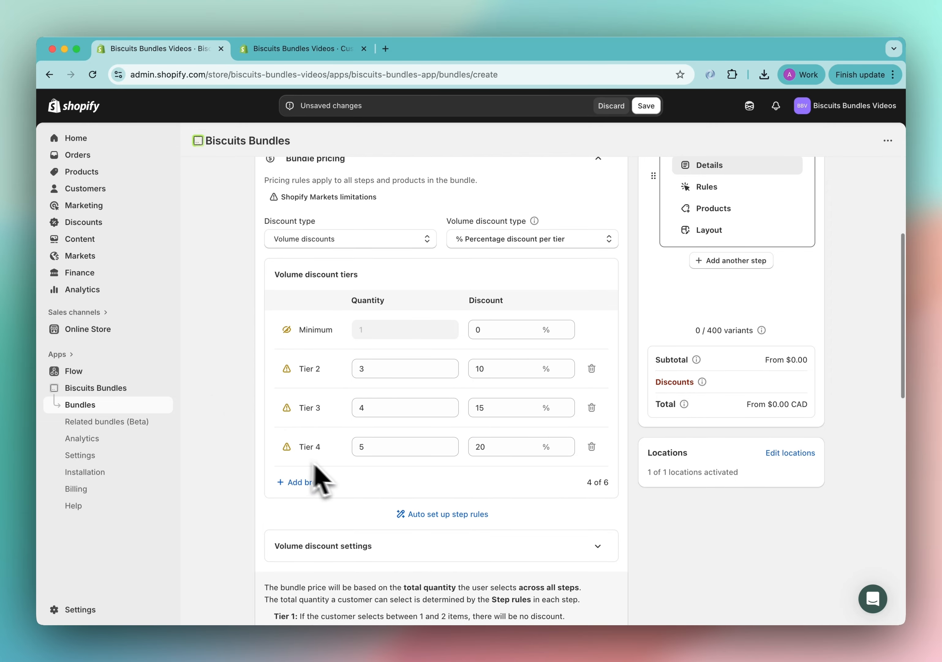
scroll(357, 481, "down", 1)
scroll(375, 496, "down", 10)
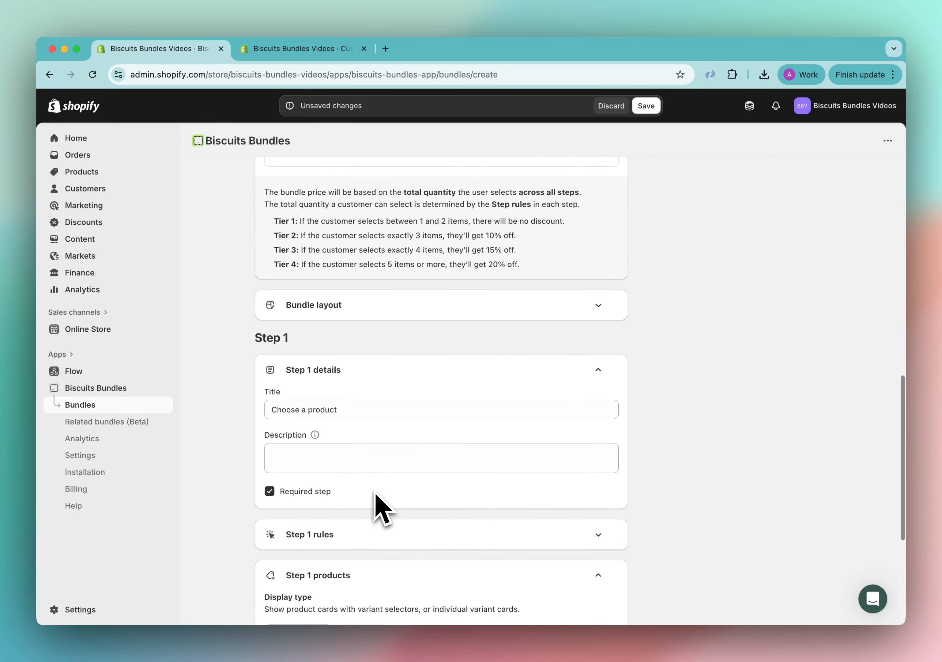
left_click(342, 440)
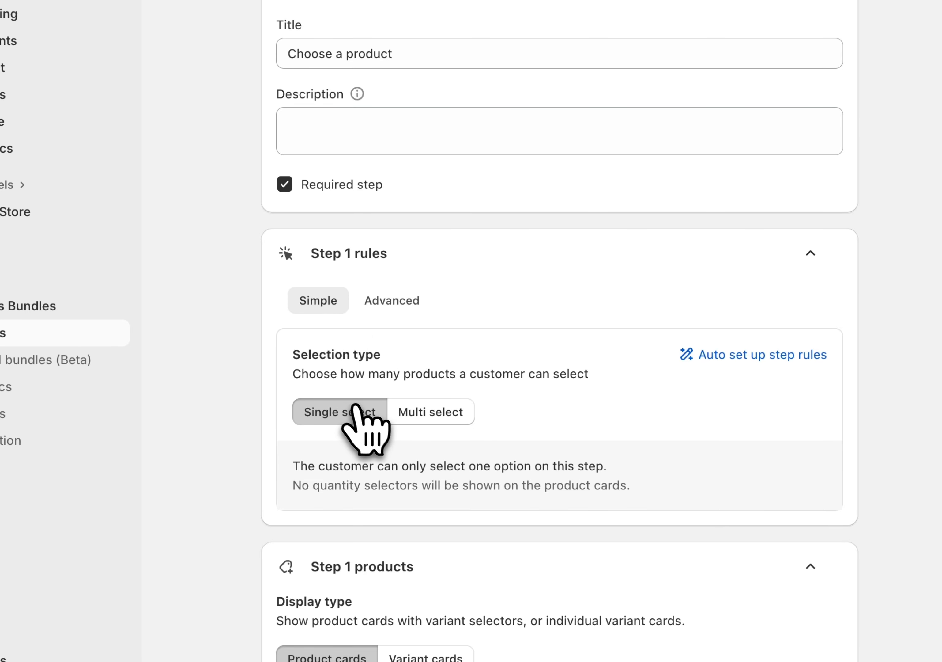
Automatically set up the Step 1 rules from the volume discount tiers.
scroll(369, 412, "up", 1)
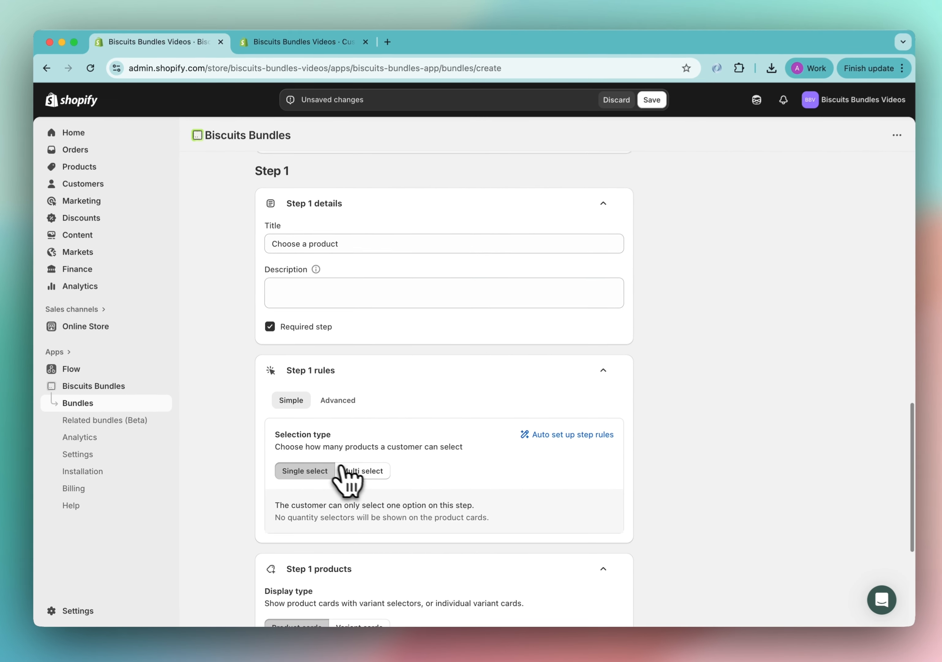
scroll(404, 467, "up", 10)
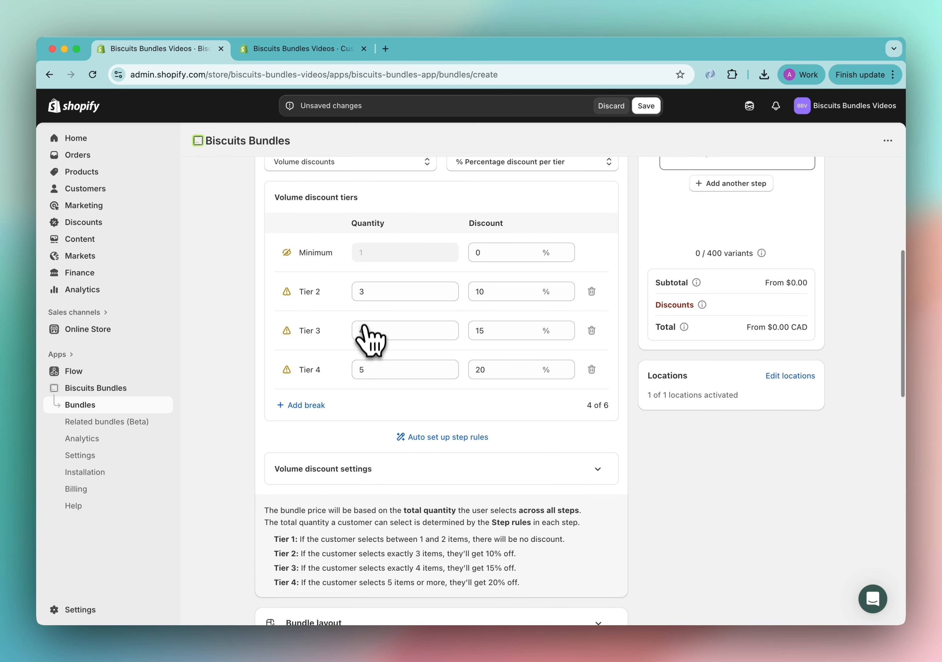
scroll(376, 383, "up", 5)
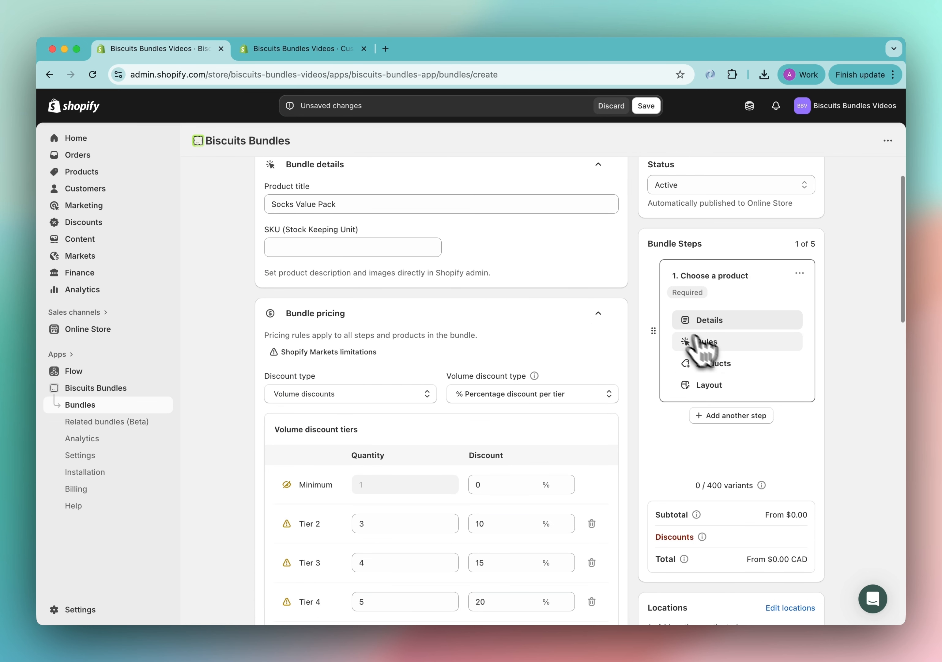
scroll(606, 406, "down", 5)
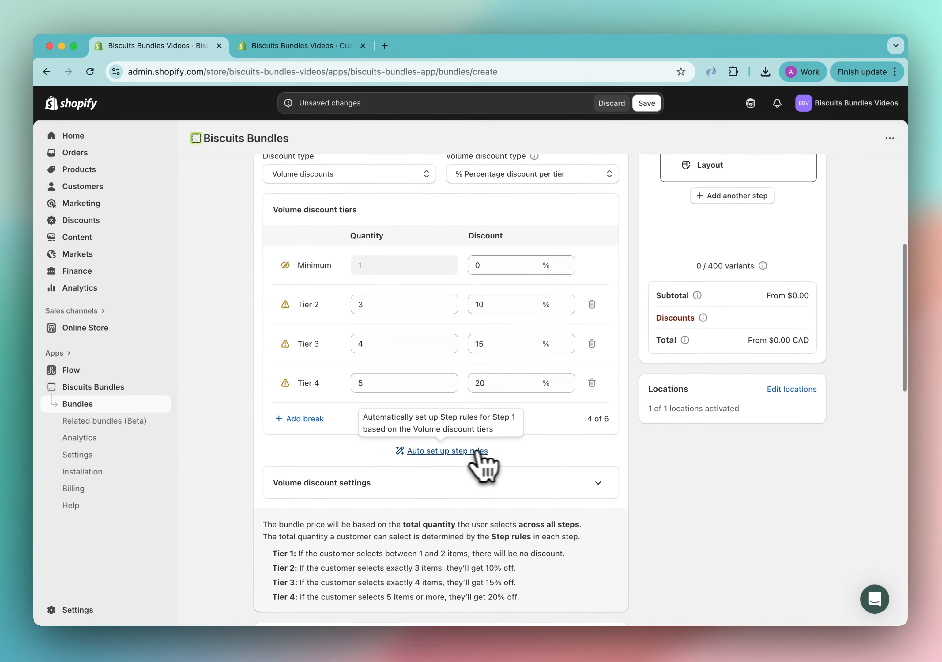
left_click(480, 452)
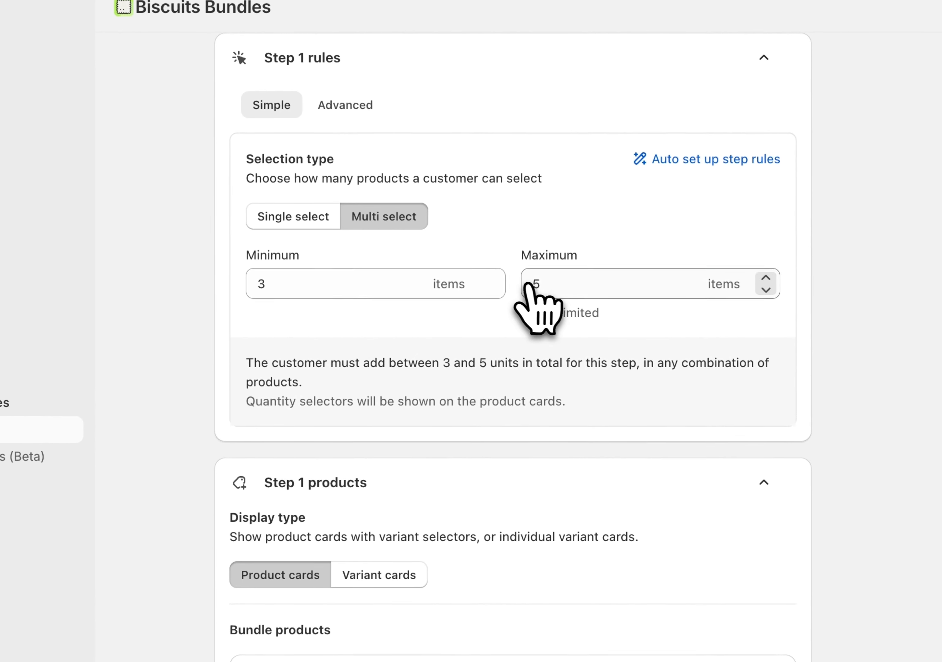
Expand the volume discount settings in the bundle pricing section to examine the display type and messages.
scroll(604, 377, "up", 9)
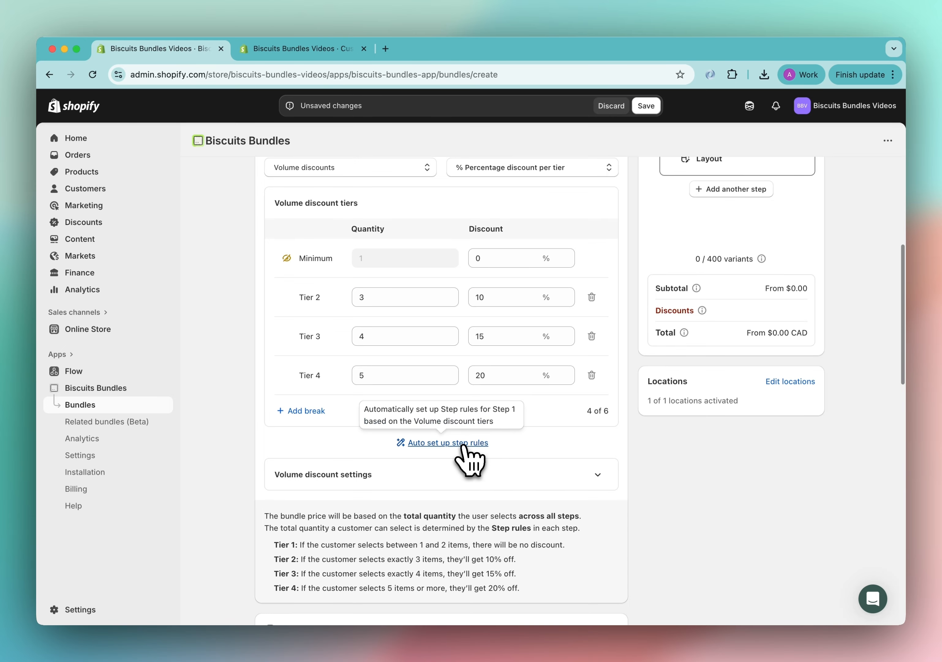
scroll(473, 456, "up", 5)
scroll(622, 400, "down", 4)
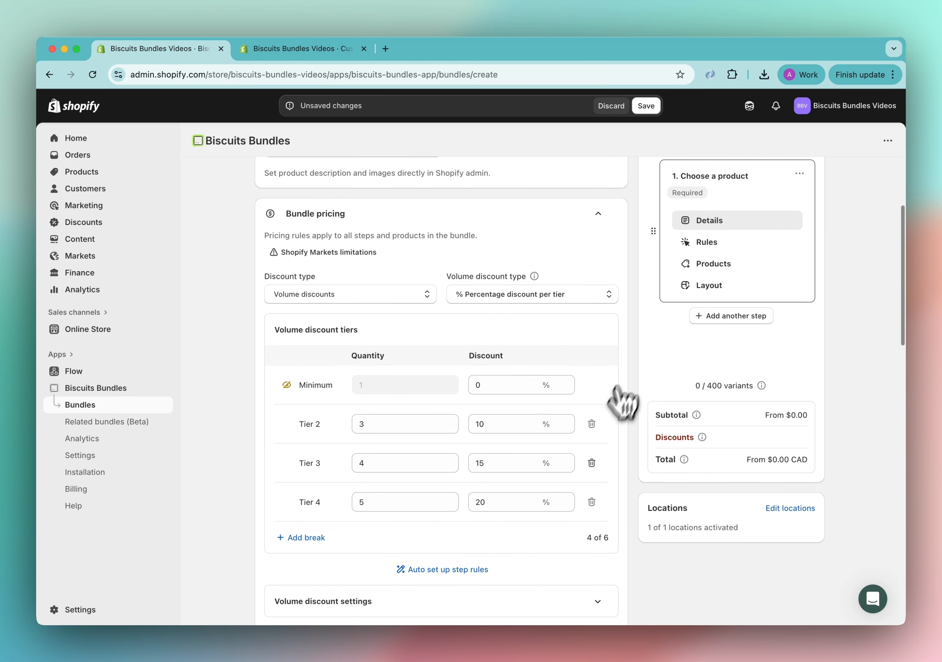
scroll(421, 379, "down", 5)
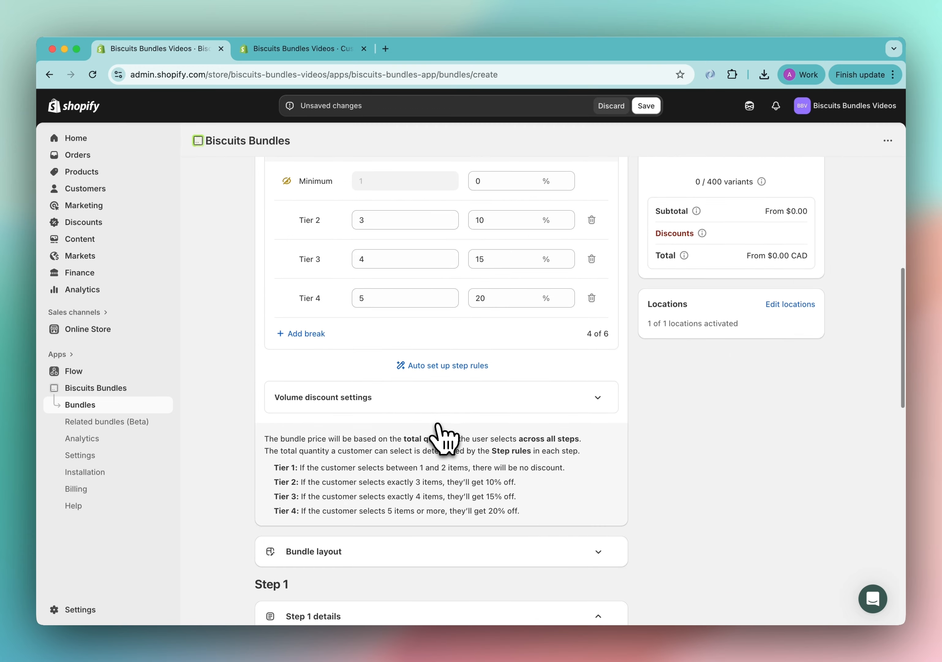
left_click(376, 364)
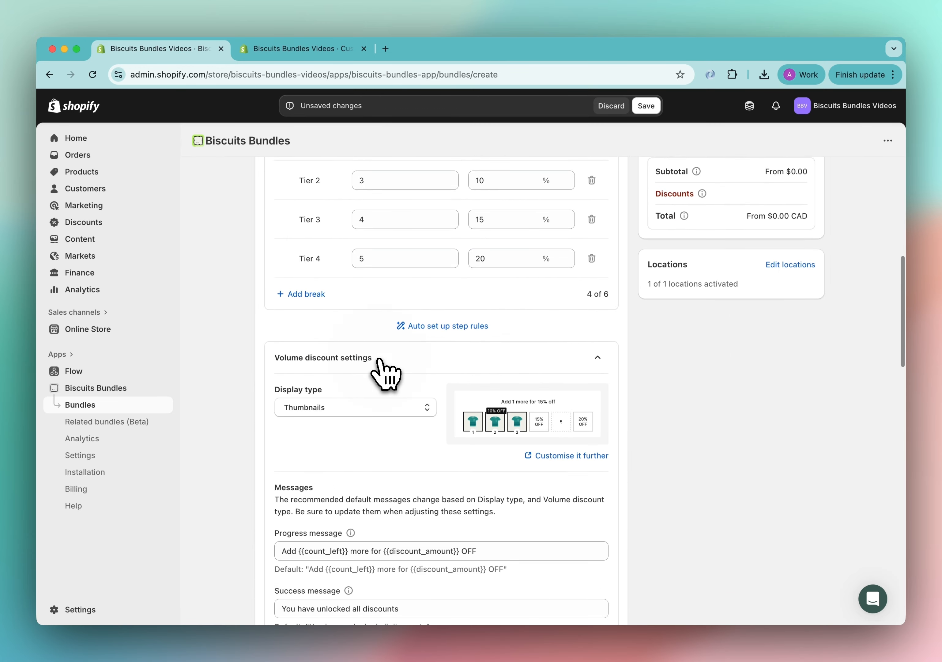
scroll(389, 373, "down", 2)
scroll(470, 465, "down", 1)
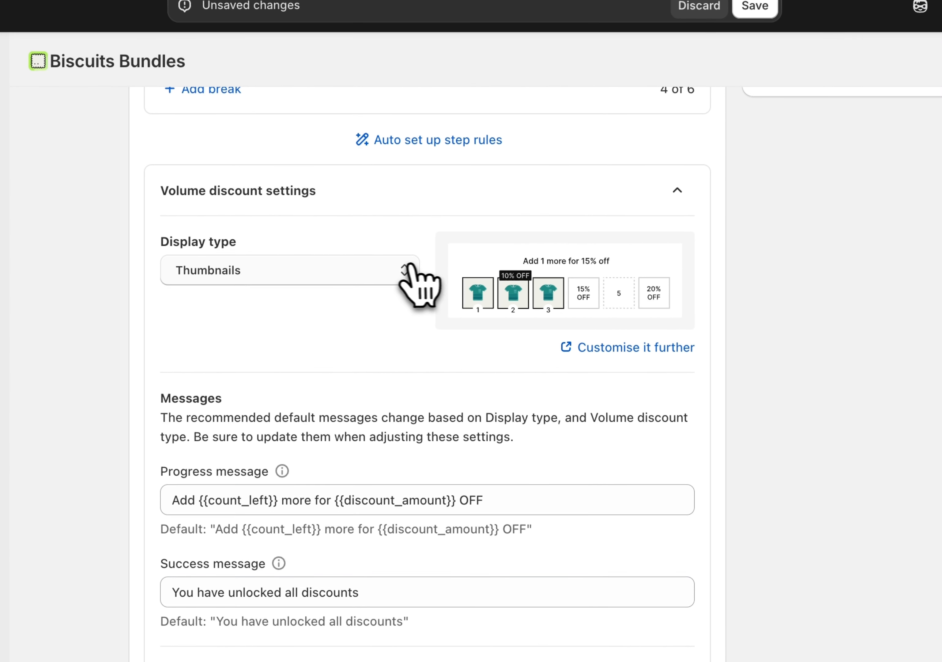
Try the Progress bar and Segments display types for the volume discount, returning to Thumbnails.
left_click(408, 270)
left_click(344, 371)
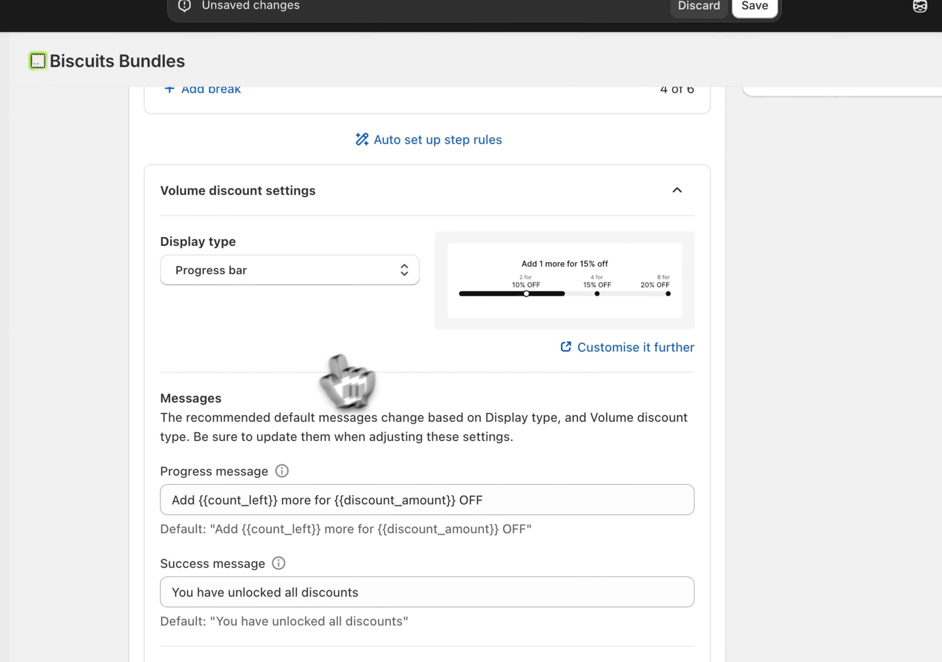
left_click(394, 282)
left_click(380, 408)
left_click(349, 280)
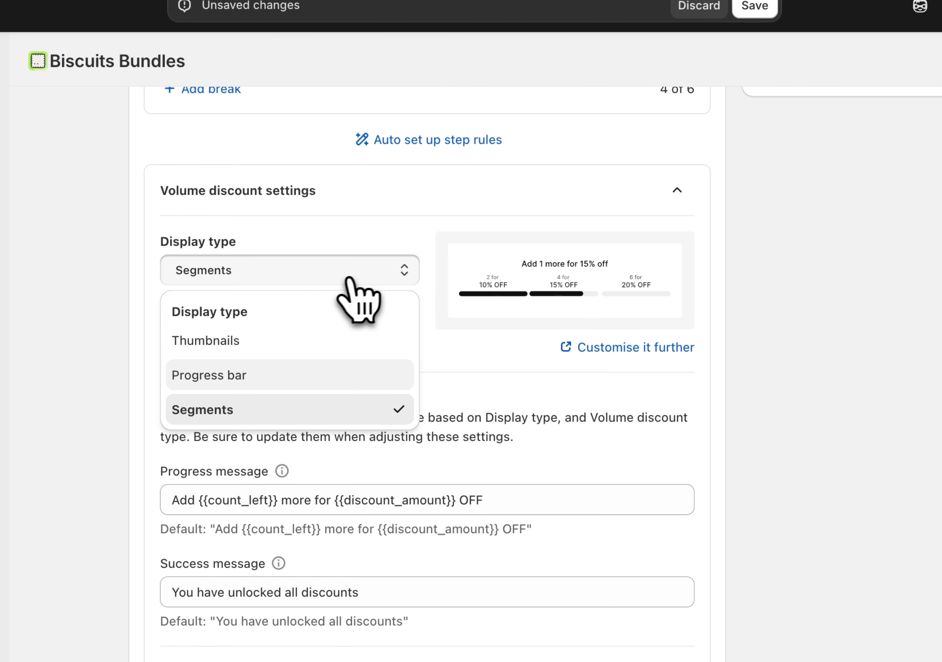
left_click(286, 340)
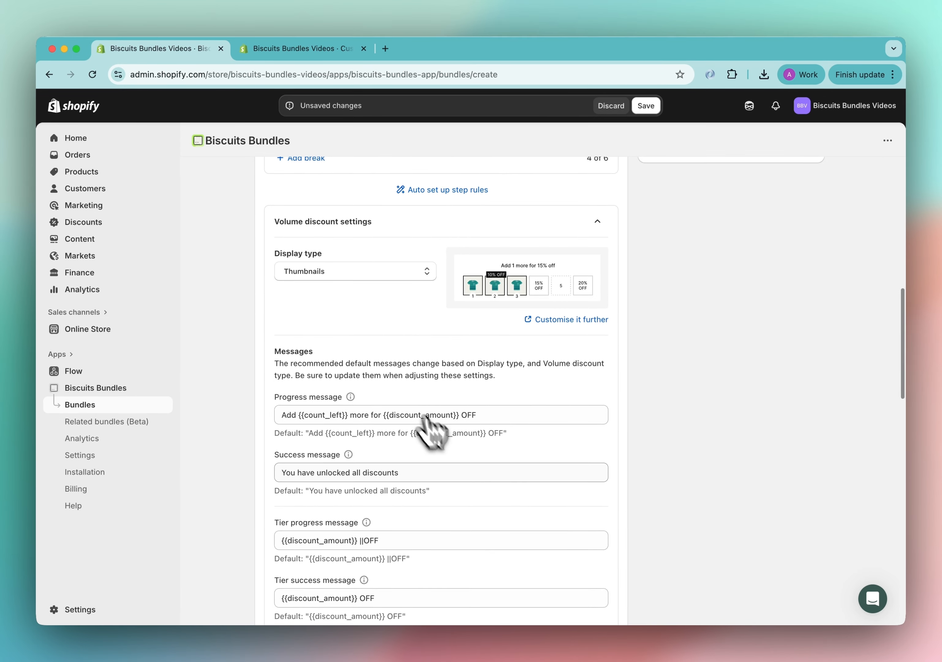
Compare the messages of the Thumbnails and Progress bar display types, keep Thumbnails, and collapse the volume discount settings.
scroll(498, 550, "down", 2)
scroll(475, 376, "up", 3)
scroll(505, 431, "down", 1)
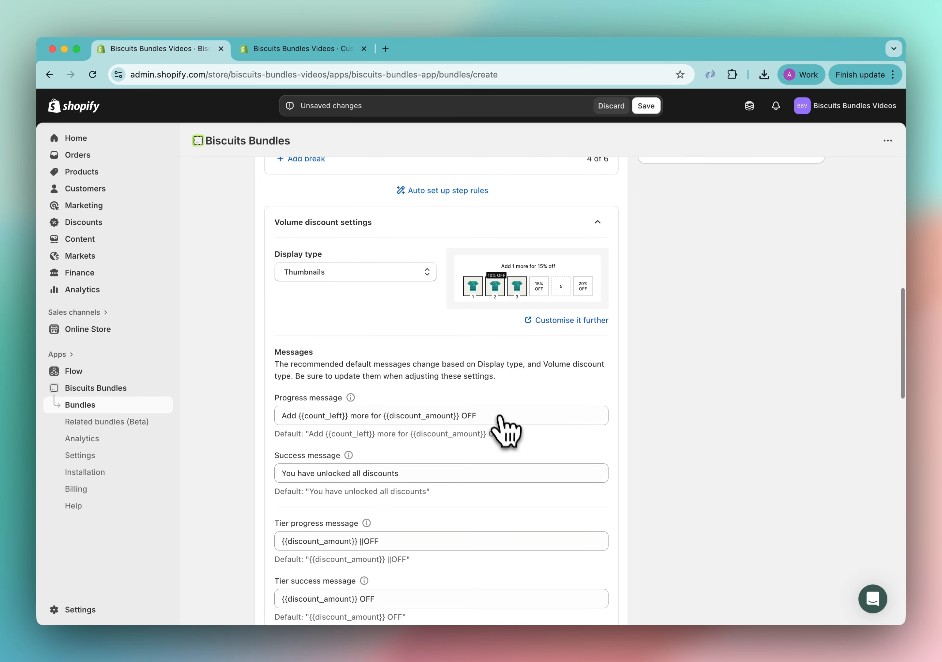
scroll(506, 431, "down", 1)
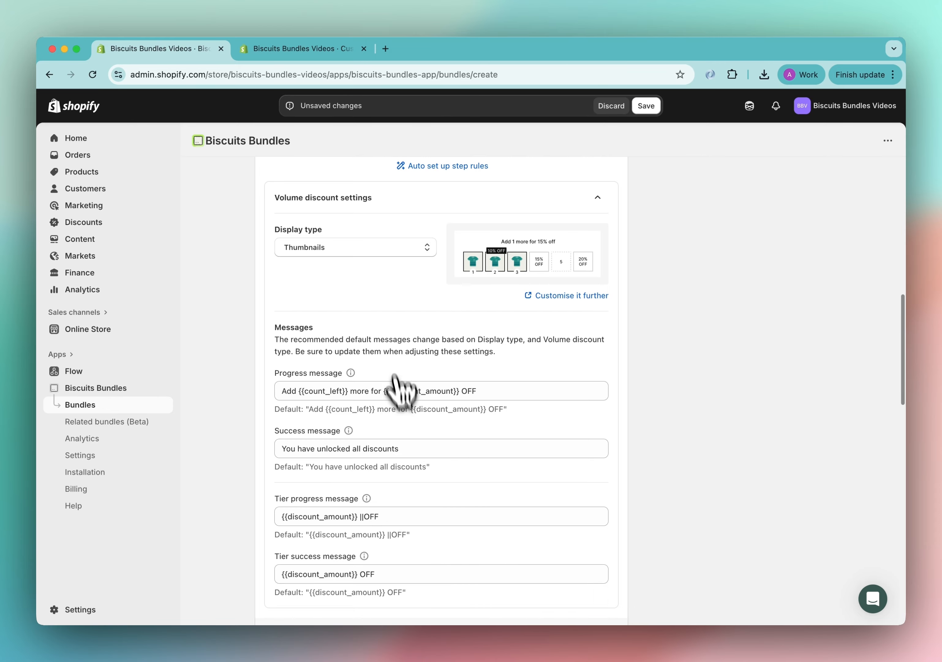
left_click(361, 253)
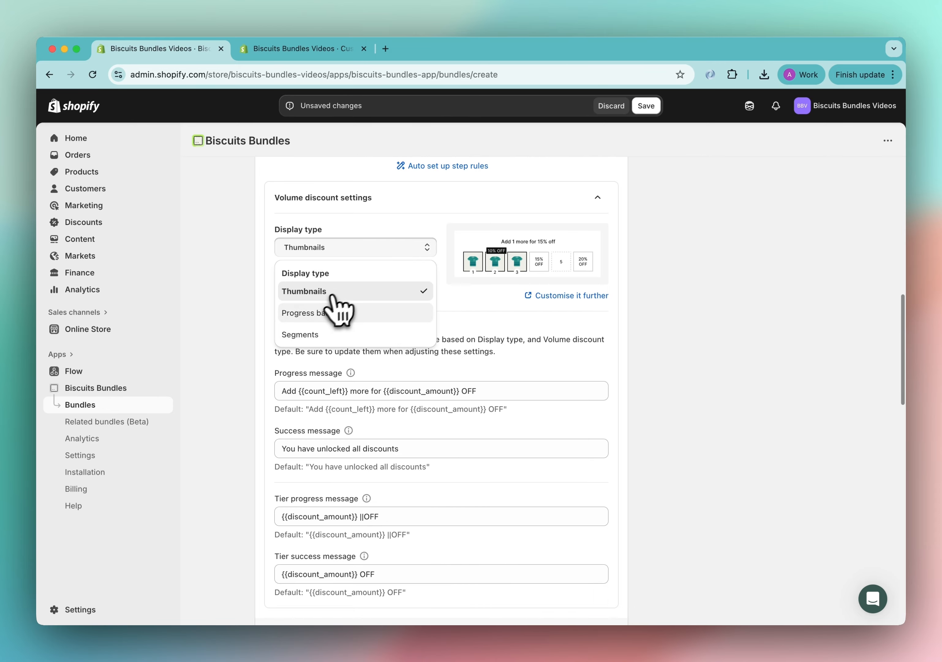
left_click(310, 309)
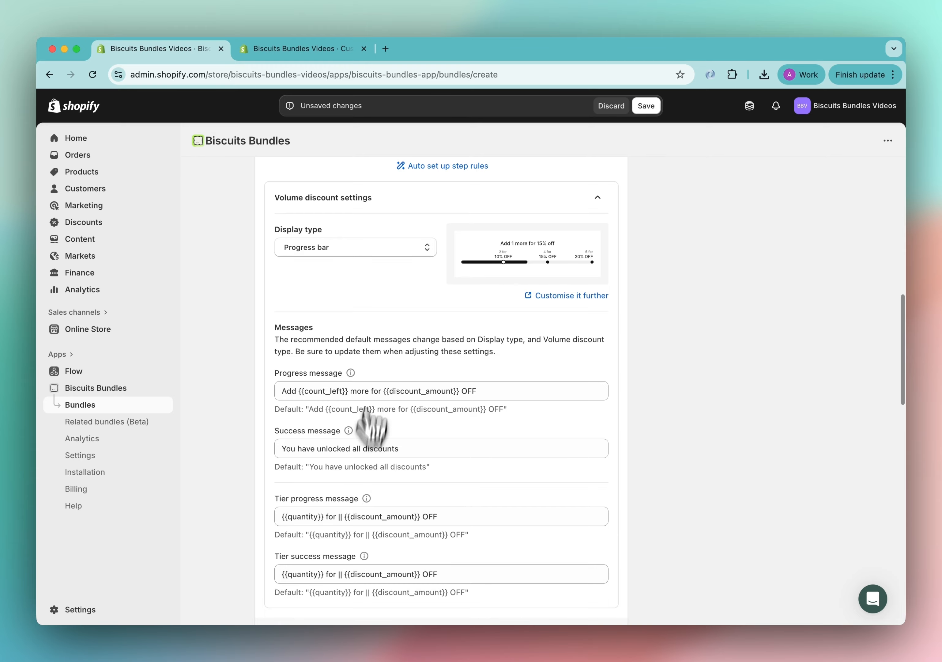
left_click(360, 248)
left_click(392, 289)
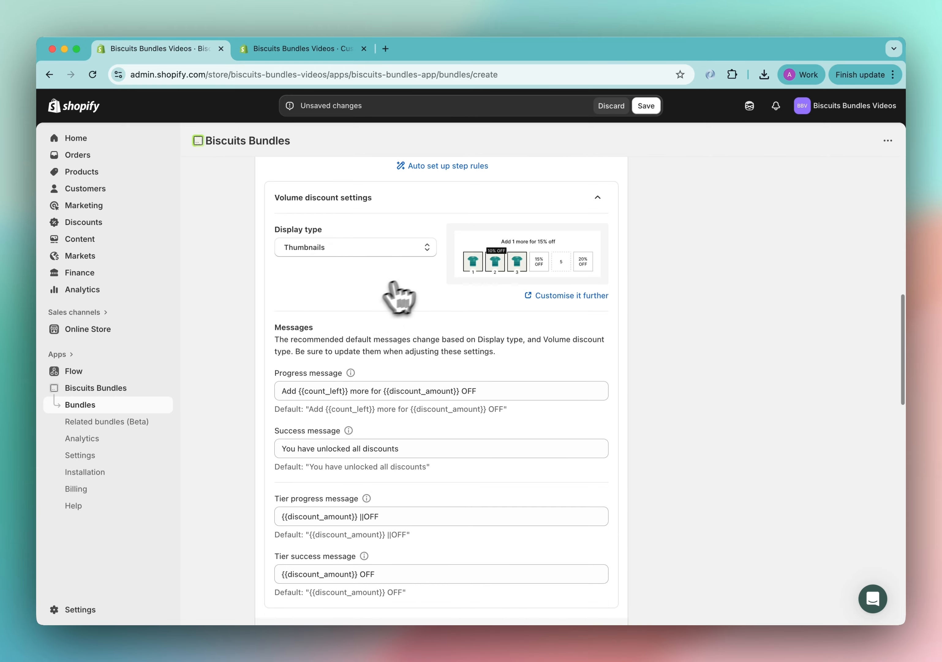
left_click(426, 210)
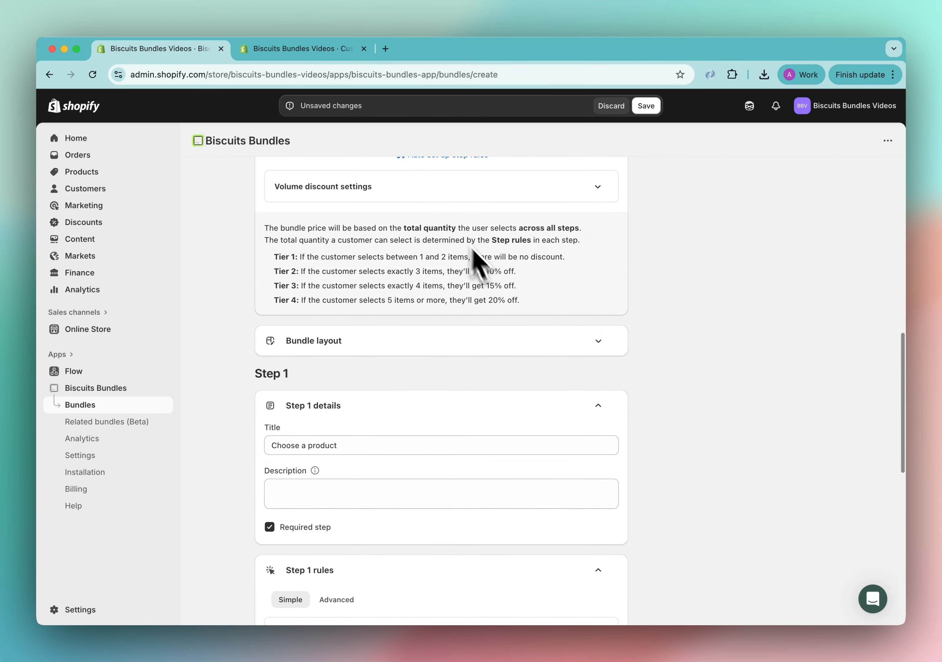
Title Step 1 "Build your value pack" and add the six sock products, Blue - Sushi through Yellow - Pineapple, to it.
scroll(480, 263, "down", 5)
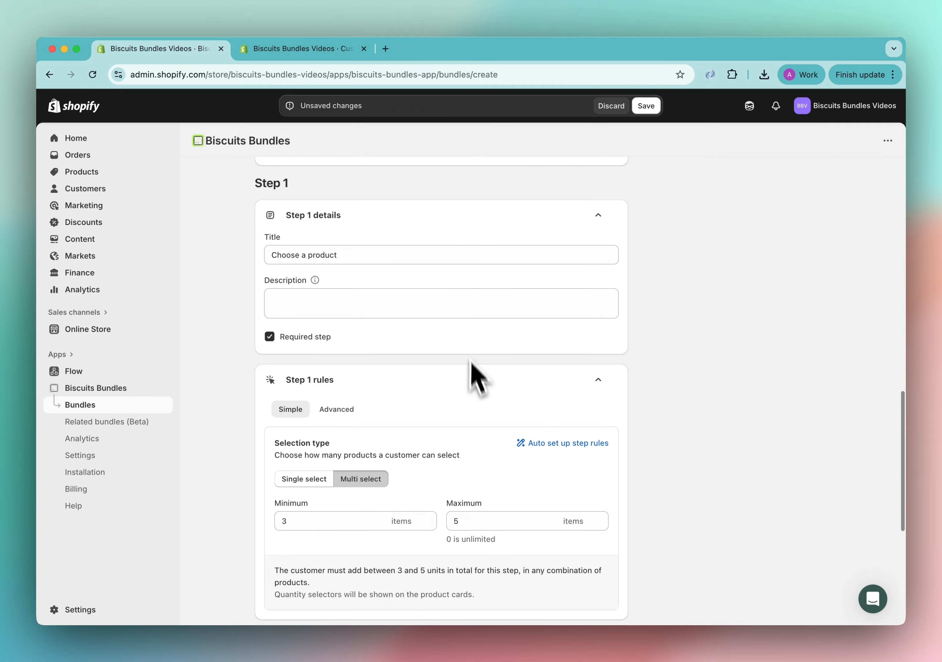
triple_click(416, 253)
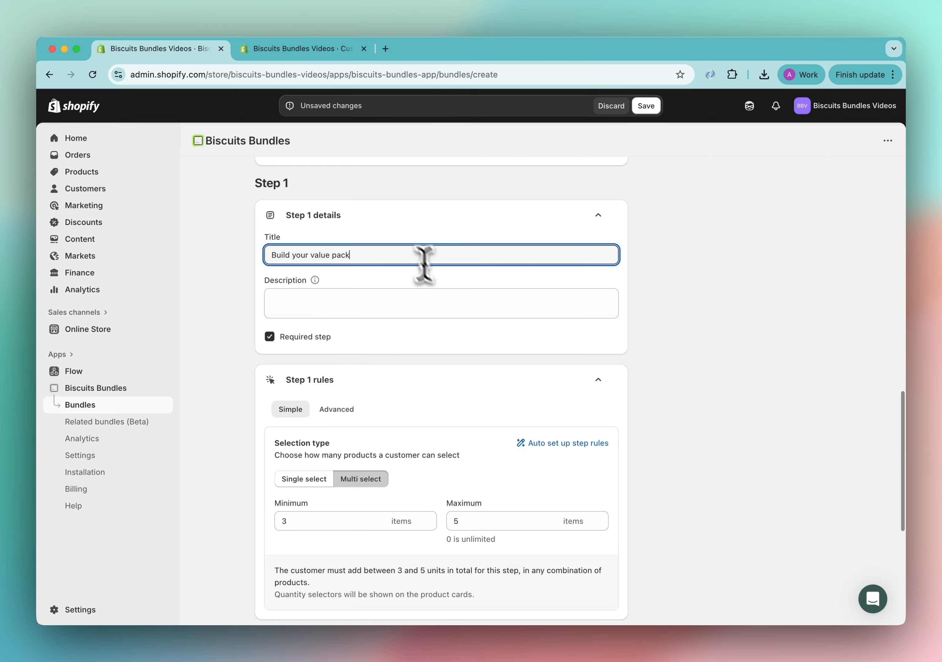
scroll(424, 263, "down", 3)
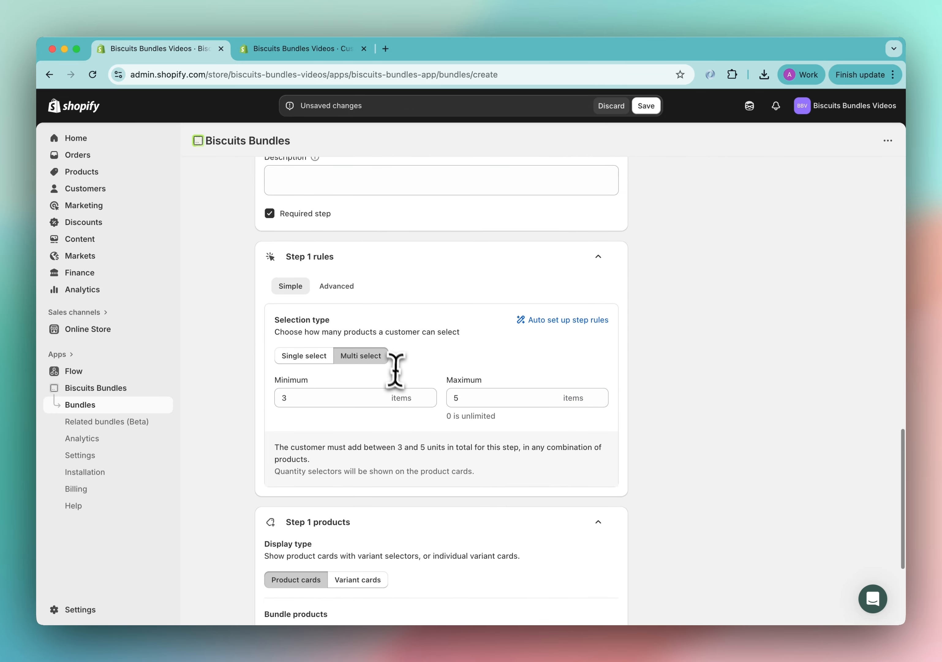
scroll(438, 384, "down", 4)
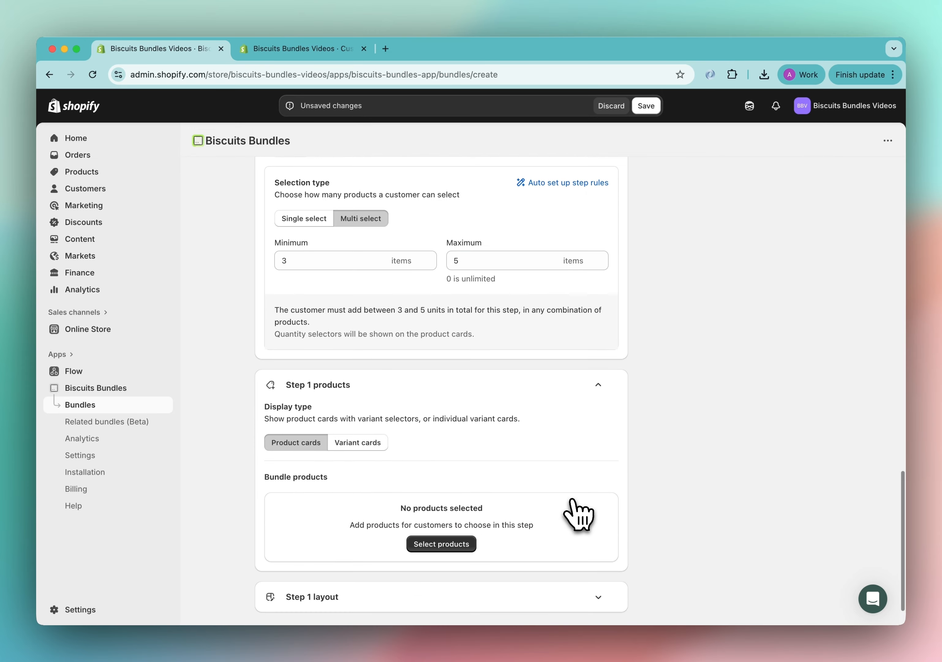
scroll(578, 514, "down", 1)
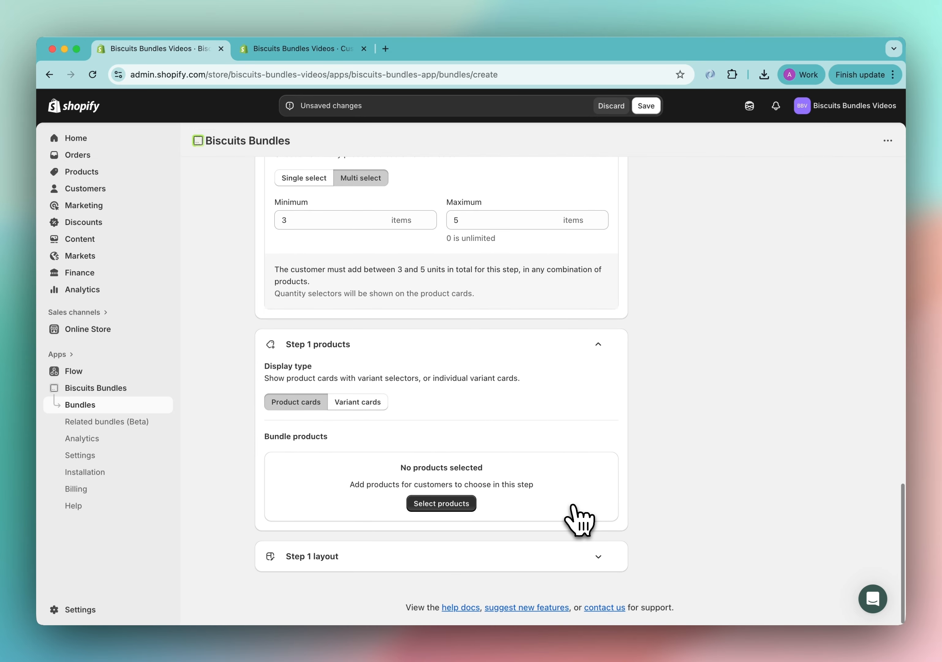
left_click(449, 504)
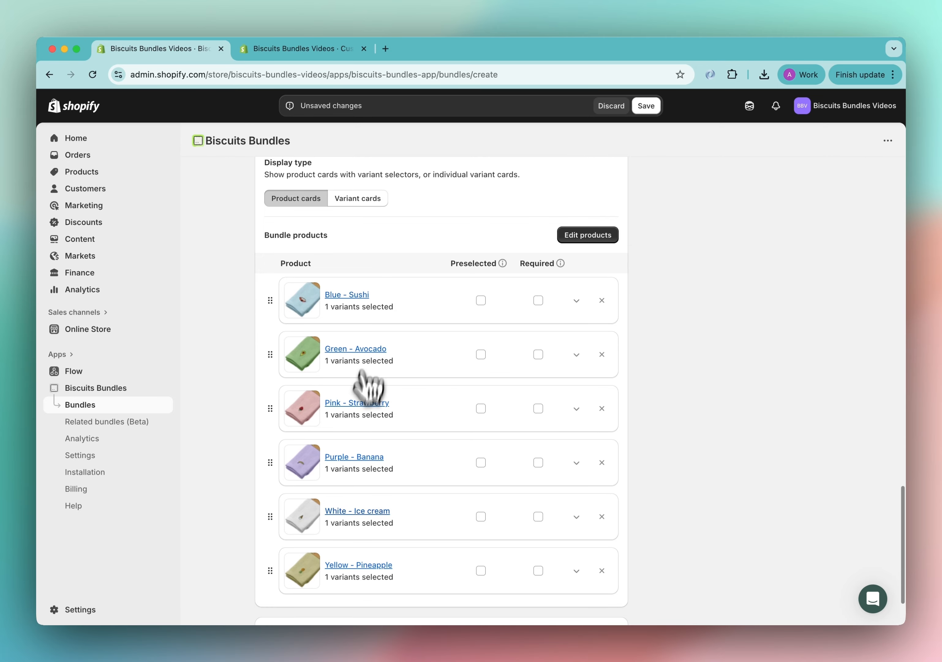
Set the Step 1 layout to a Grid display with 3 products per row on desktop, and save the bundle.
scroll(442, 484, "down", 1)
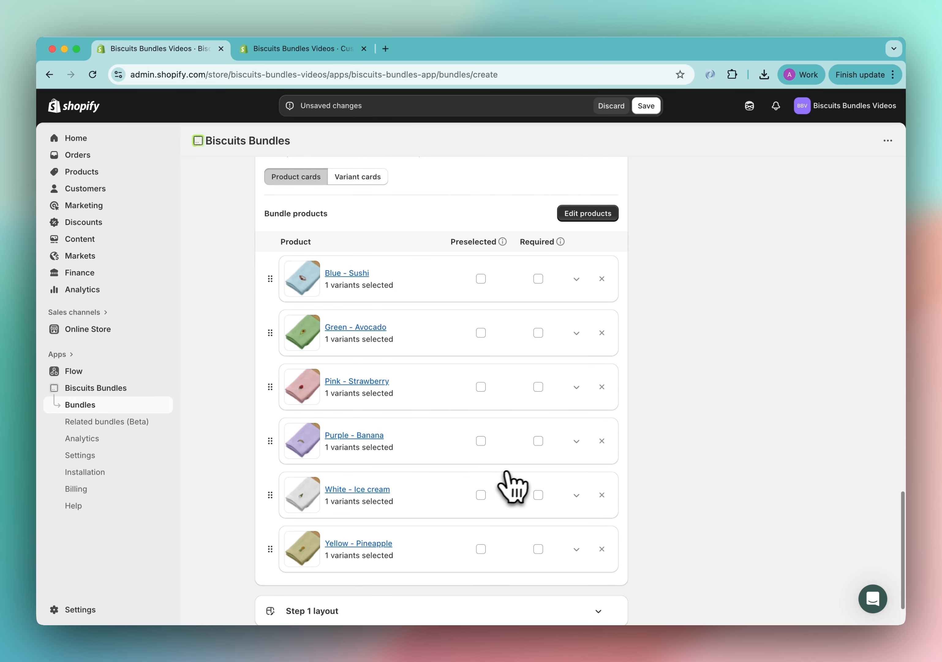
scroll(513, 487, "down", 1)
scroll(454, 409, "down", 2)
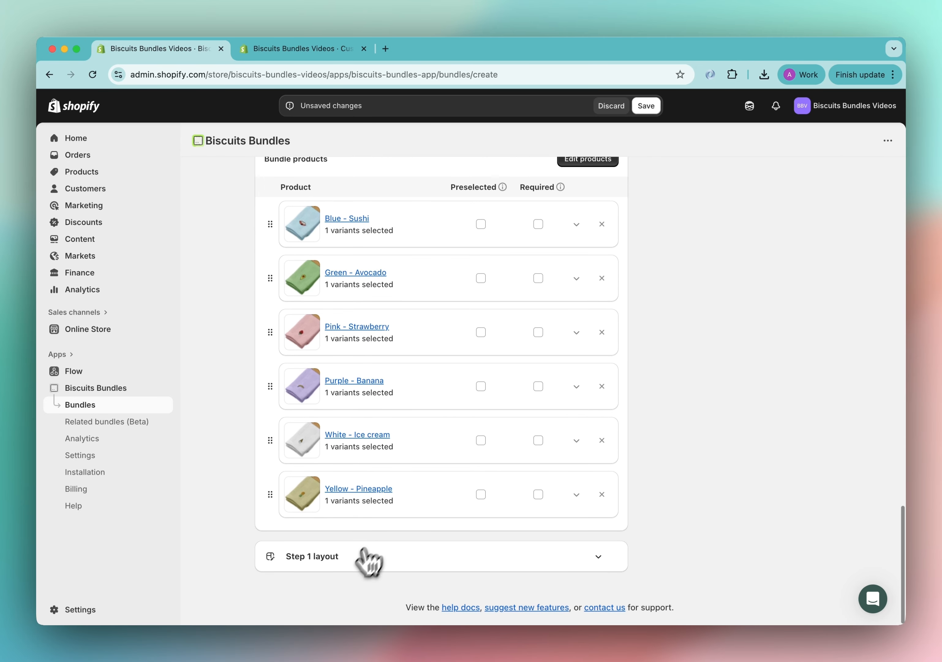
left_click(364, 556)
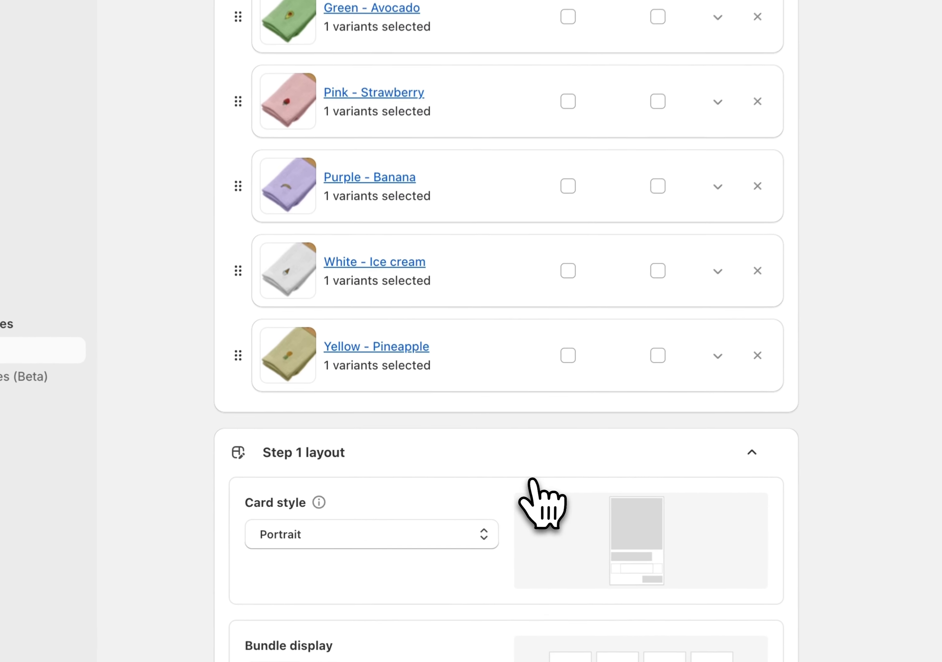
scroll(532, 483, "down", 20)
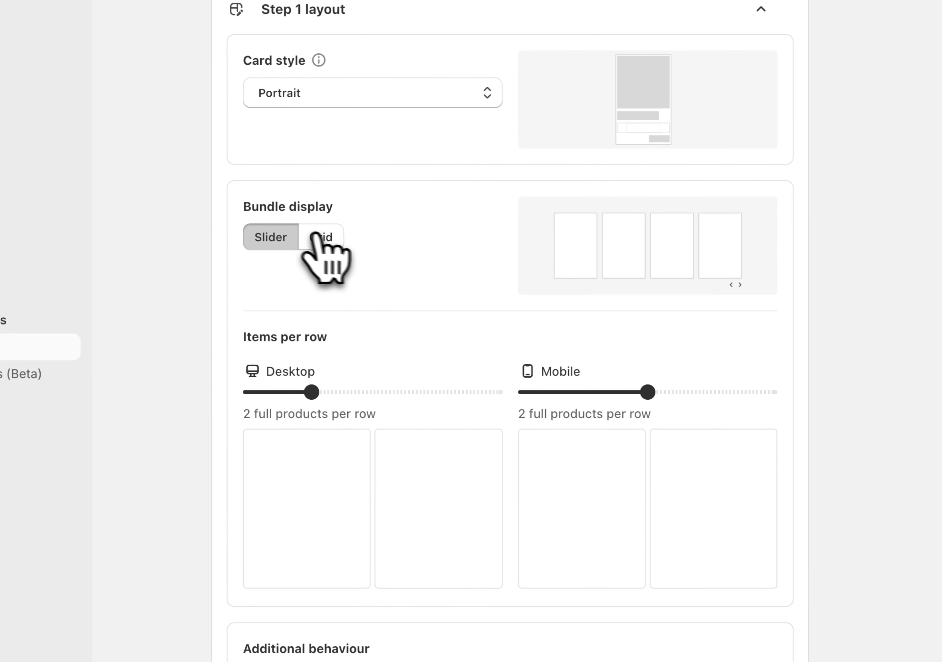
left_click(335, 245)
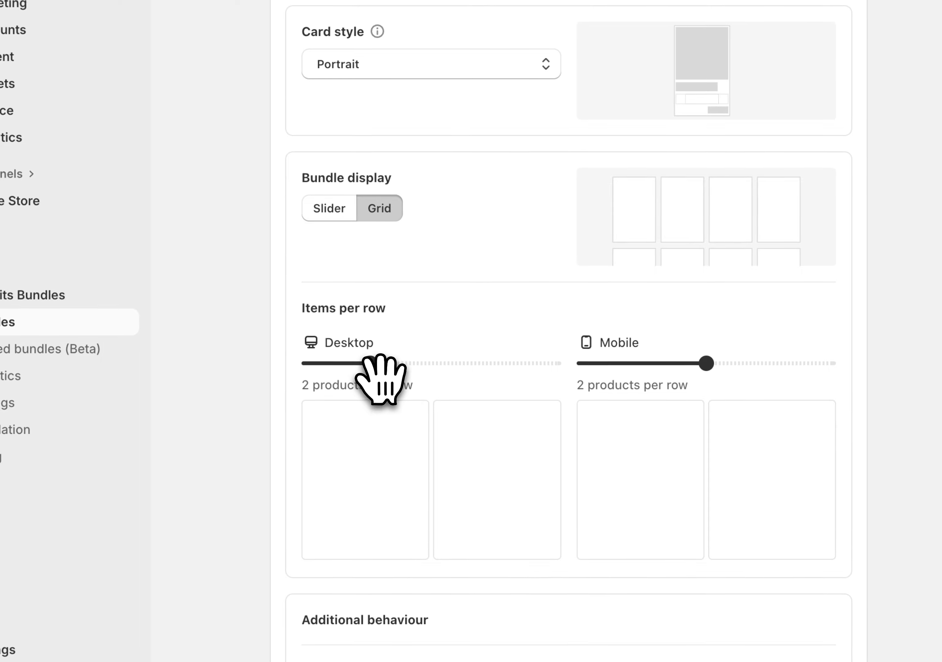
left_click_drag(375, 364, 433, 375)
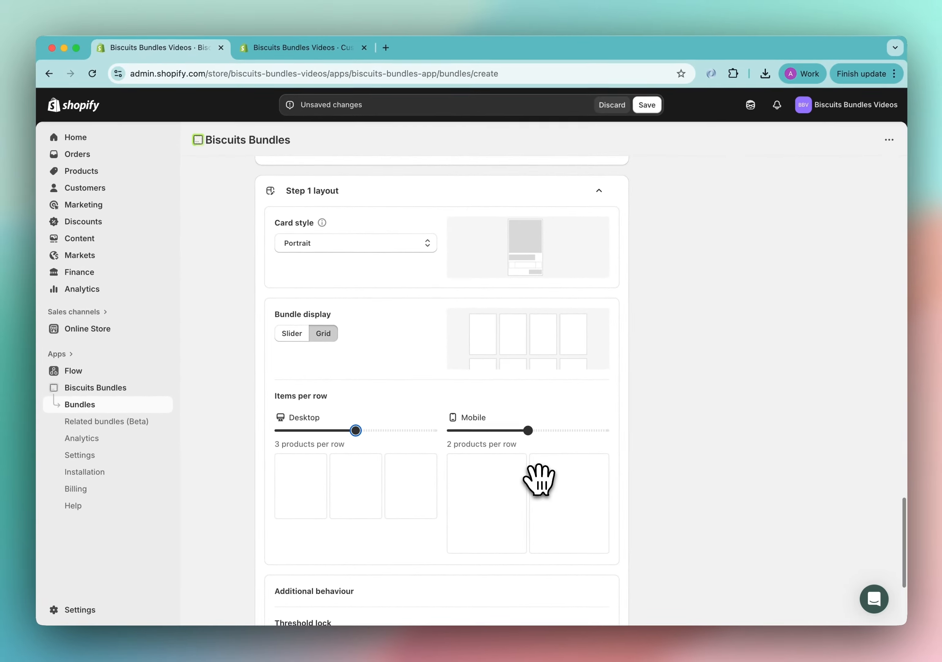
scroll(605, 460, "down", 3)
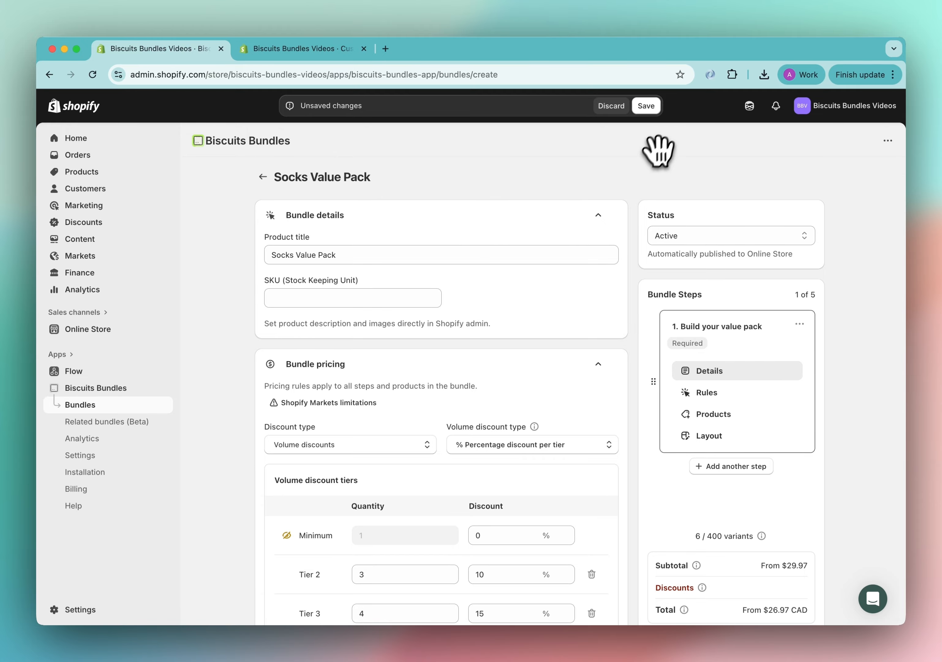
left_click(655, 107)
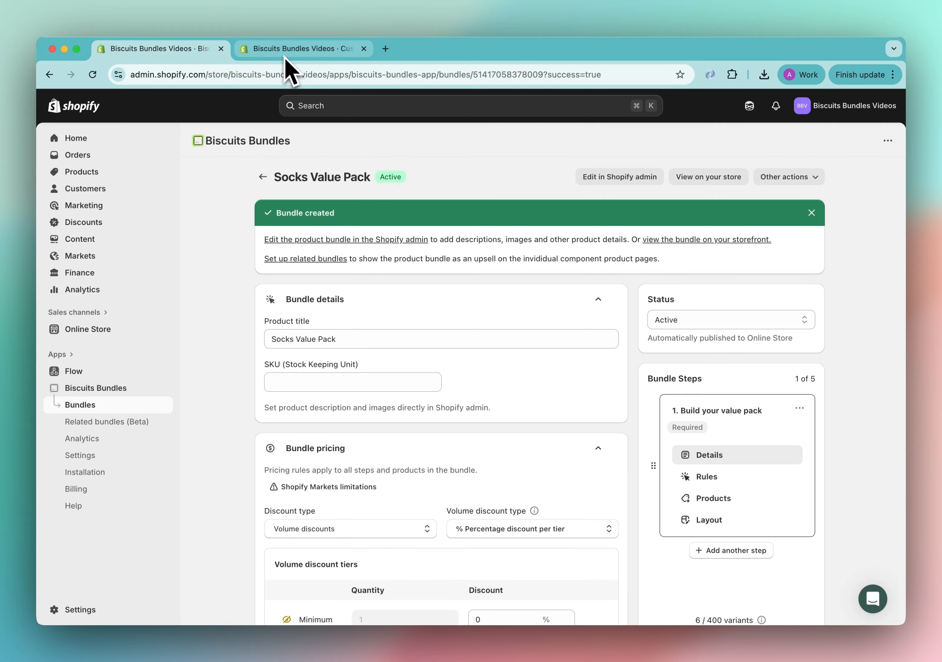
Switch to the Horizon theme editor and open the Default product template.
left_click(327, 50)
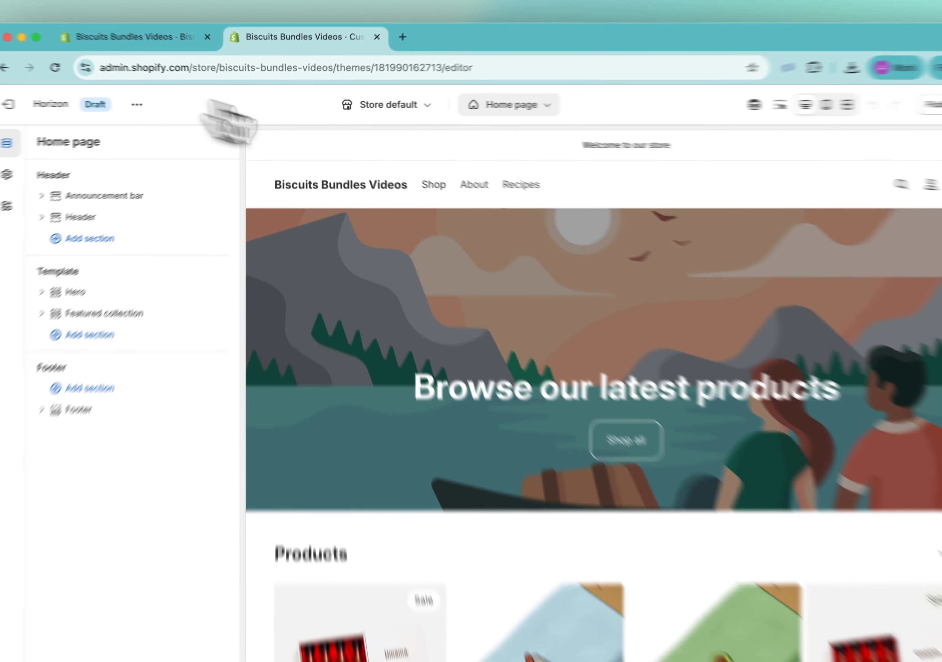
left_click(476, 106)
left_click(468, 172)
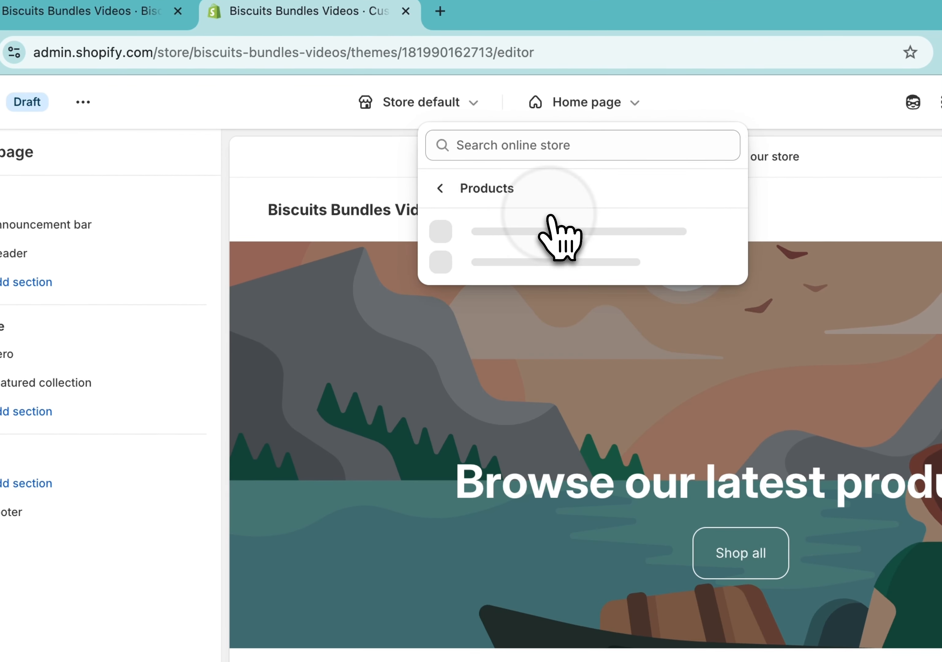
left_click(566, 253)
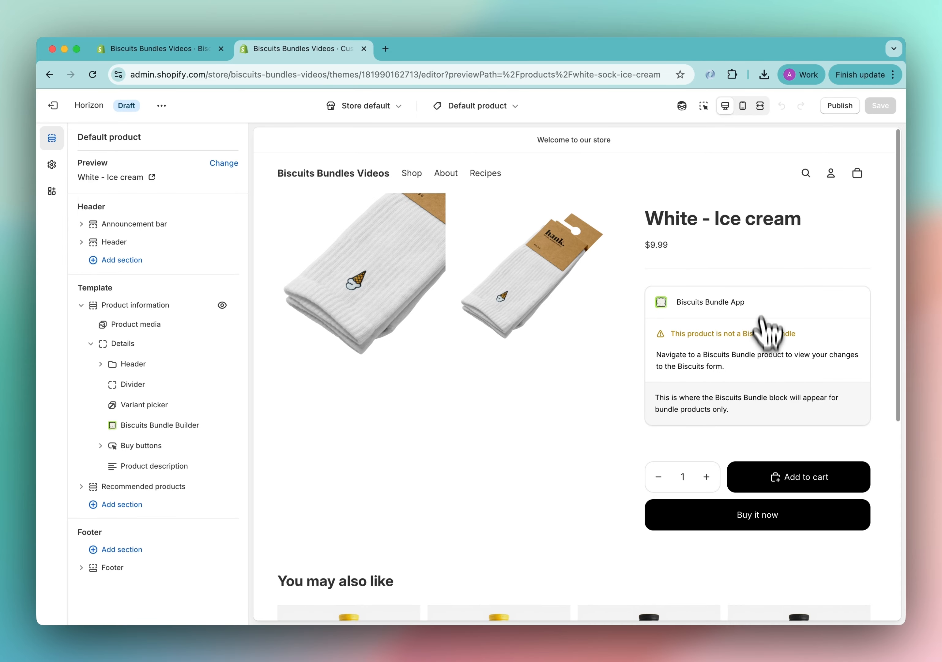
Search the previewed storefront for "socks", open the Socks Value Pack product, and examine its discount tiers, product grid and totals.
left_click_drag(802, 224, 647, 224)
left_click(657, 228)
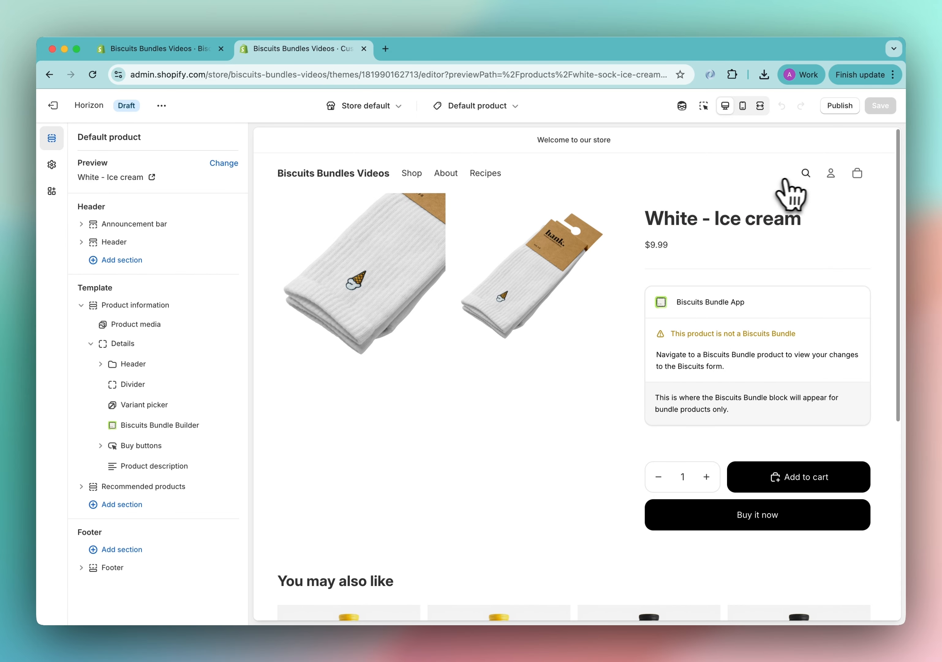
left_click(805, 174)
type("socks")
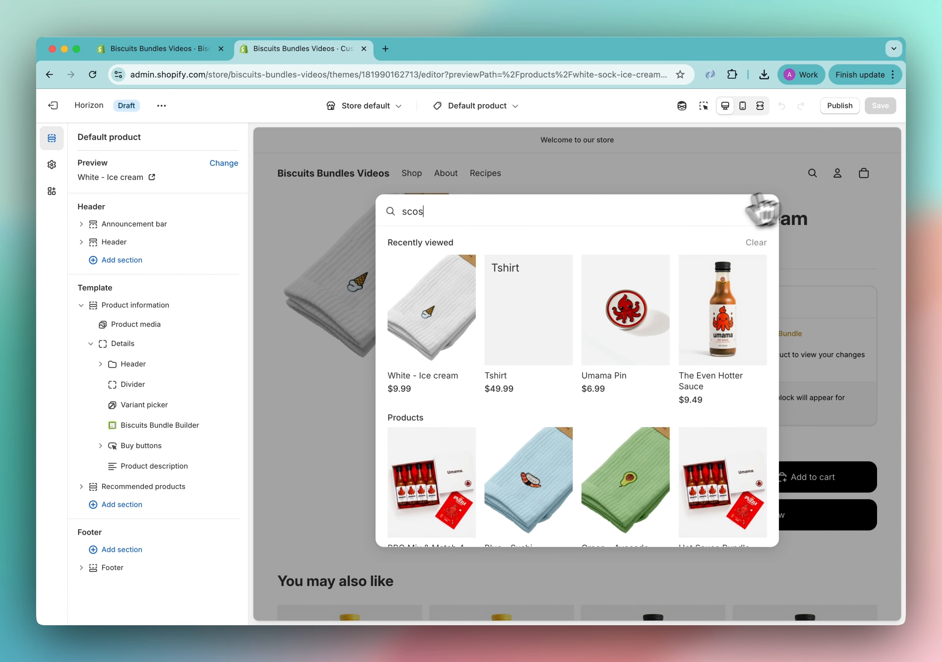
left_click(534, 275)
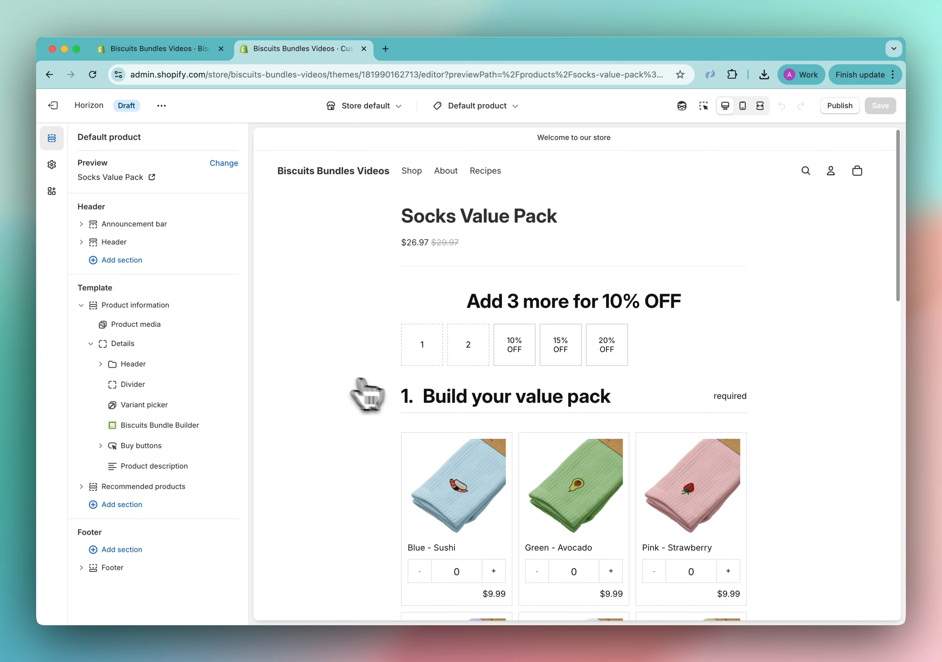
scroll(317, 421, "down", 1)
scroll(465, 332, "down", 10)
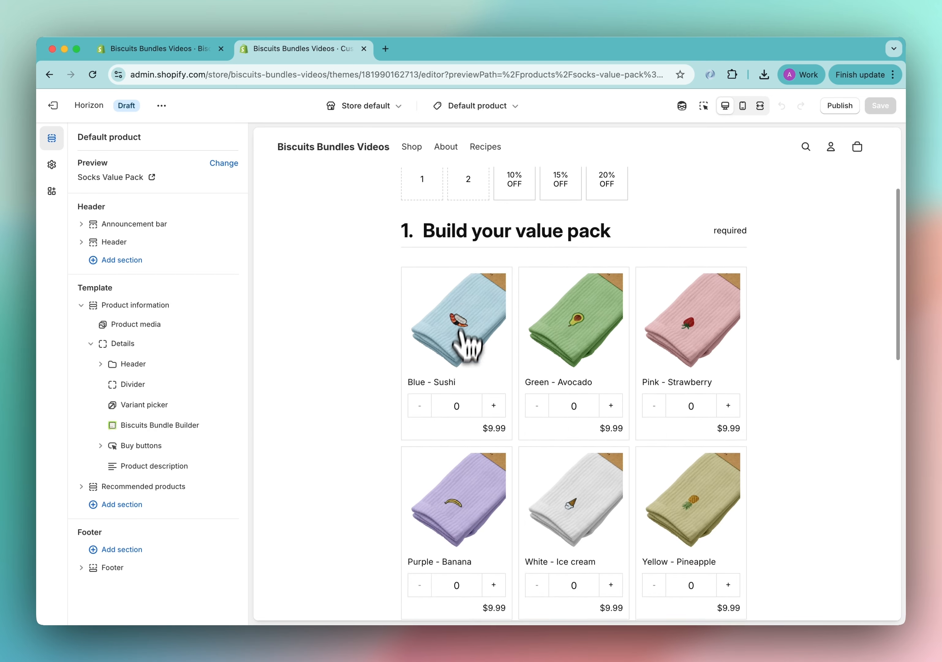
scroll(559, 373, "down", 3)
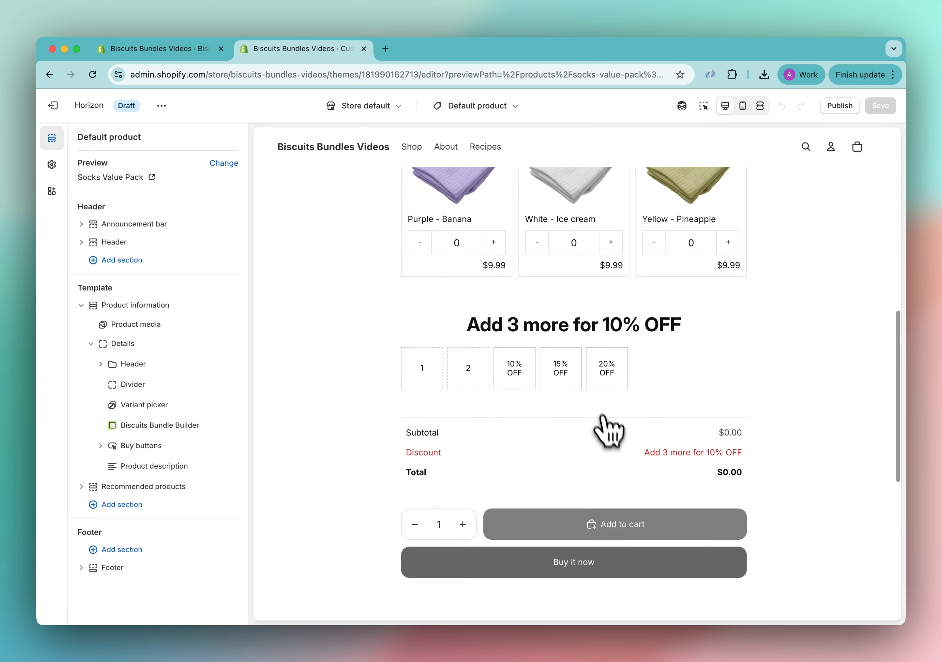